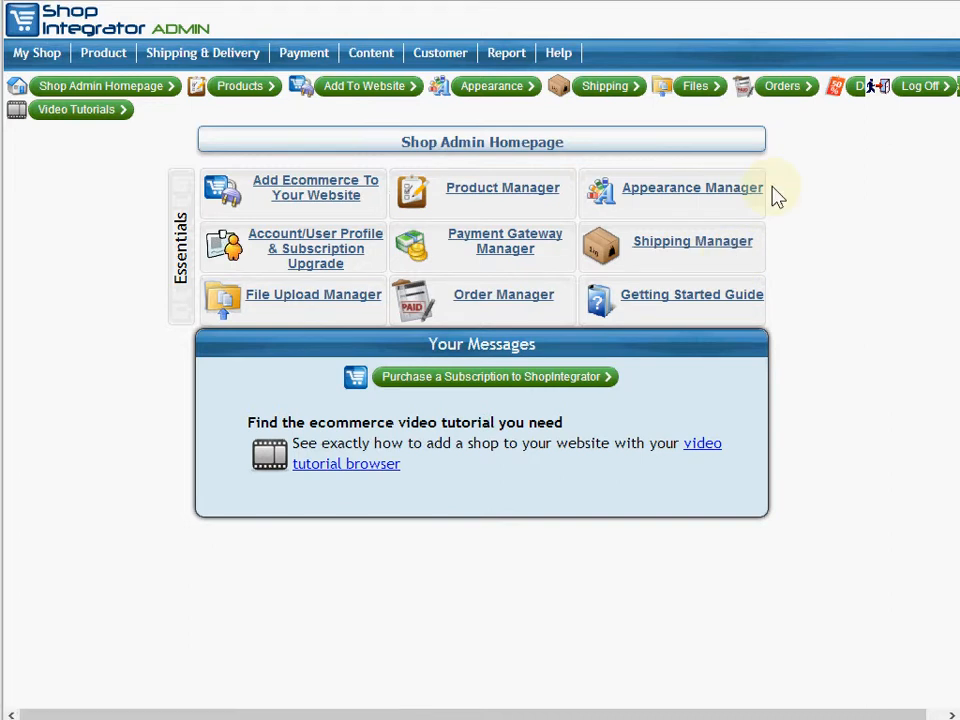
Step: Open the Product Manager and examine the Shipping & Delivery settings for a new product, especially its weight in Lb
click(504, 199)
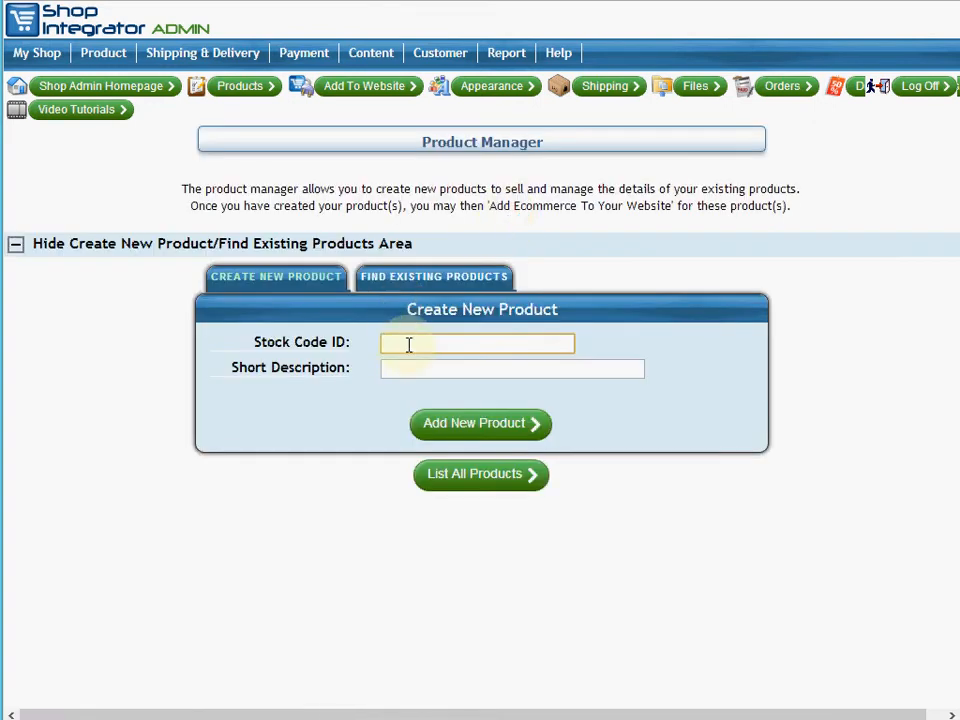
click(407, 343)
scroll(561, 332, down, 3)
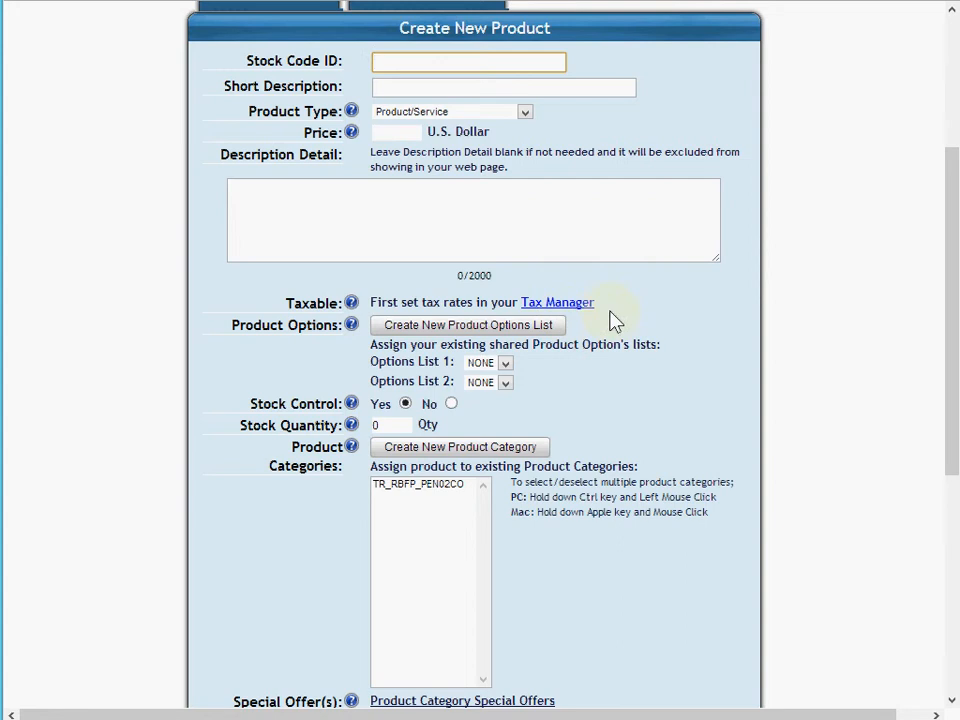
scroll(480, 253, down, 3)
scroll(480, 262, down, 1)
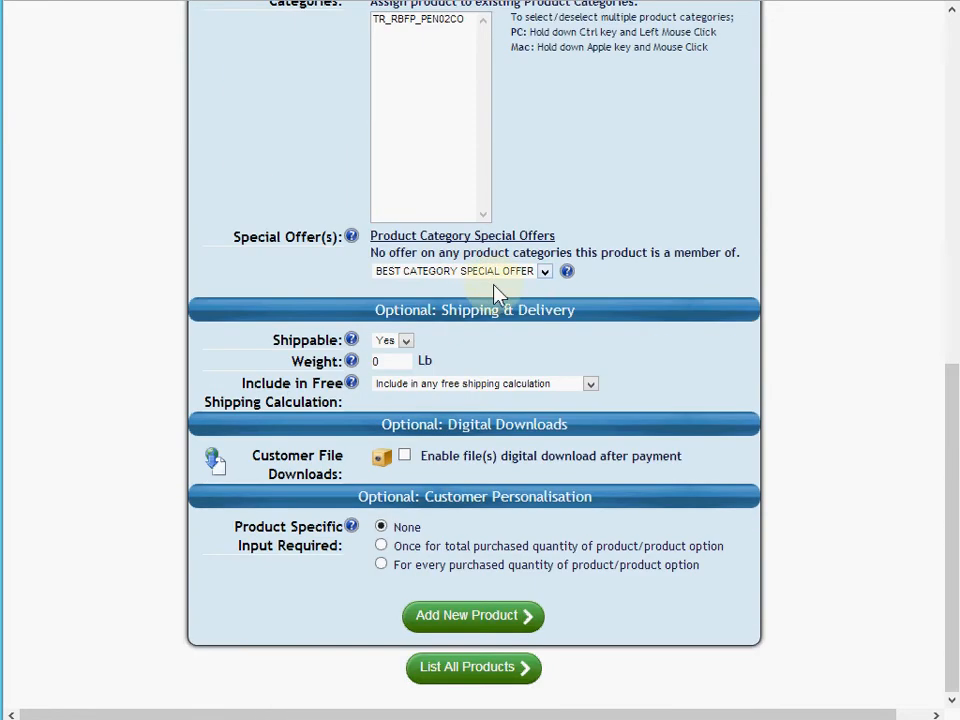
drag(589, 317, 361, 307)
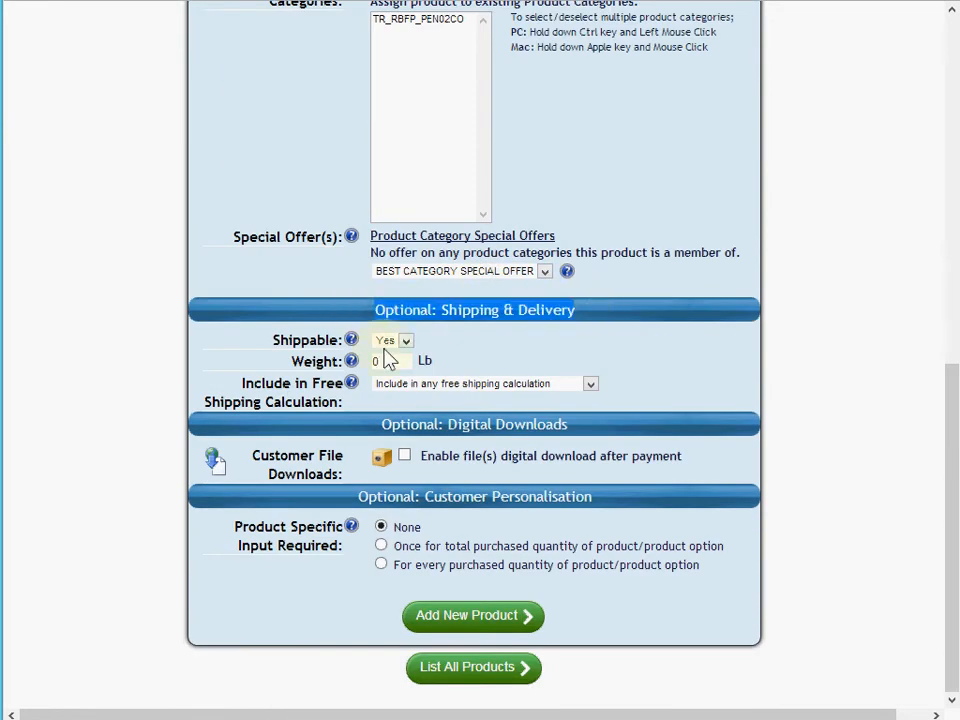
double_click(381, 362)
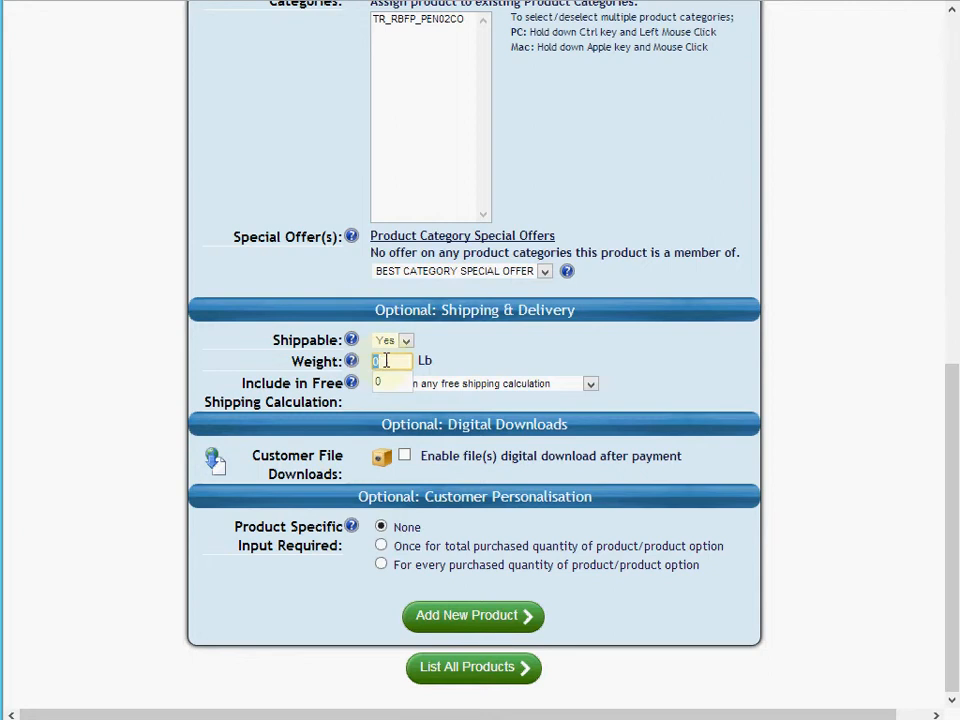
click(455, 310)
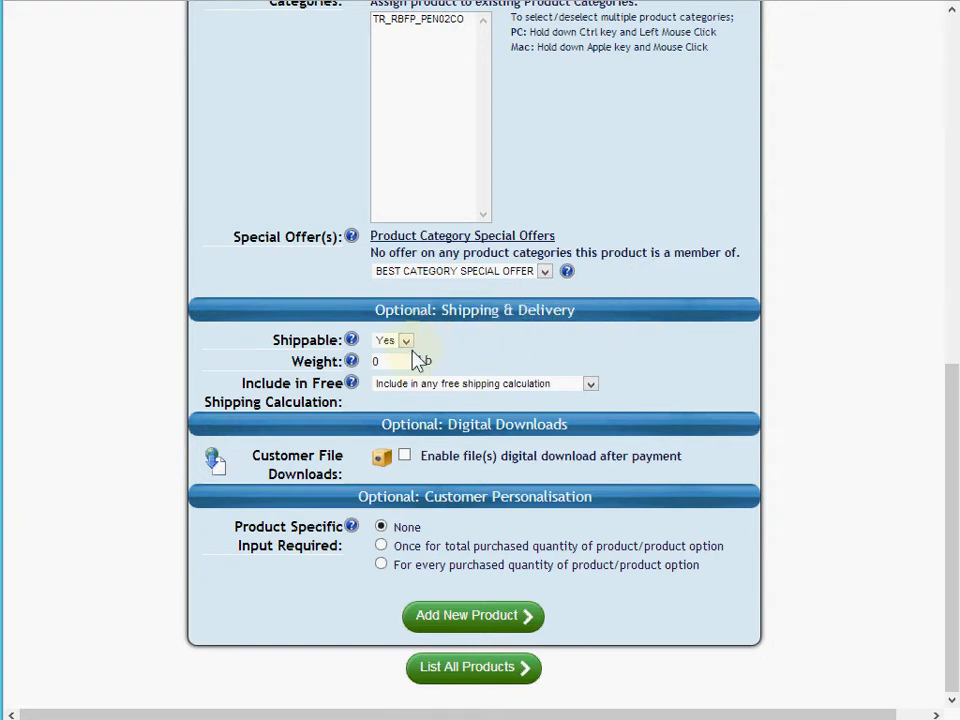
double_click(385, 361)
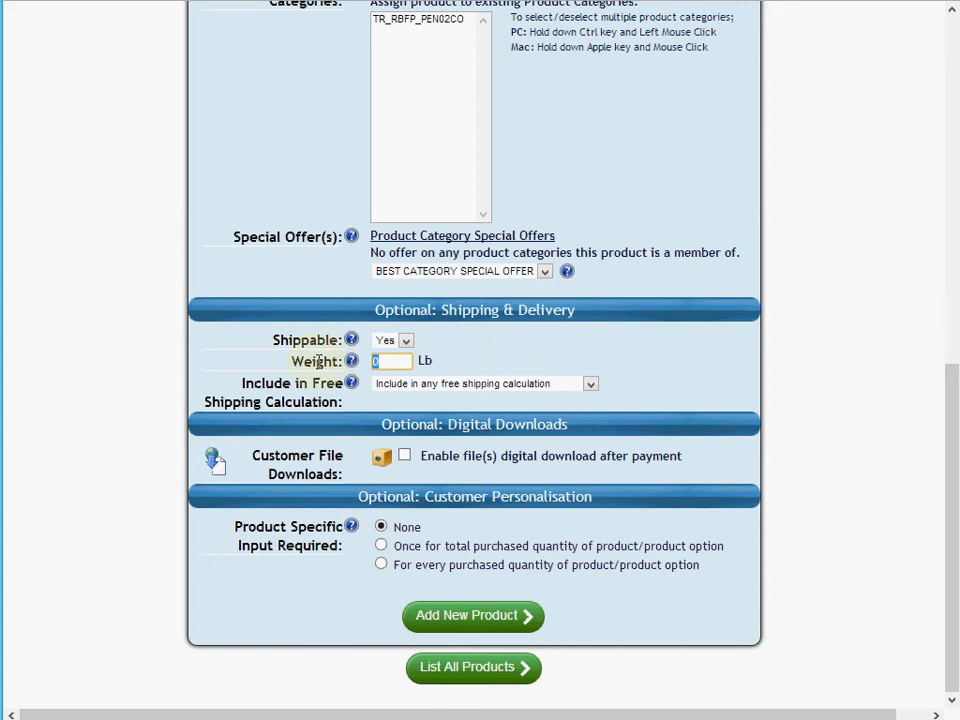
scroll(671, 323, up, 5)
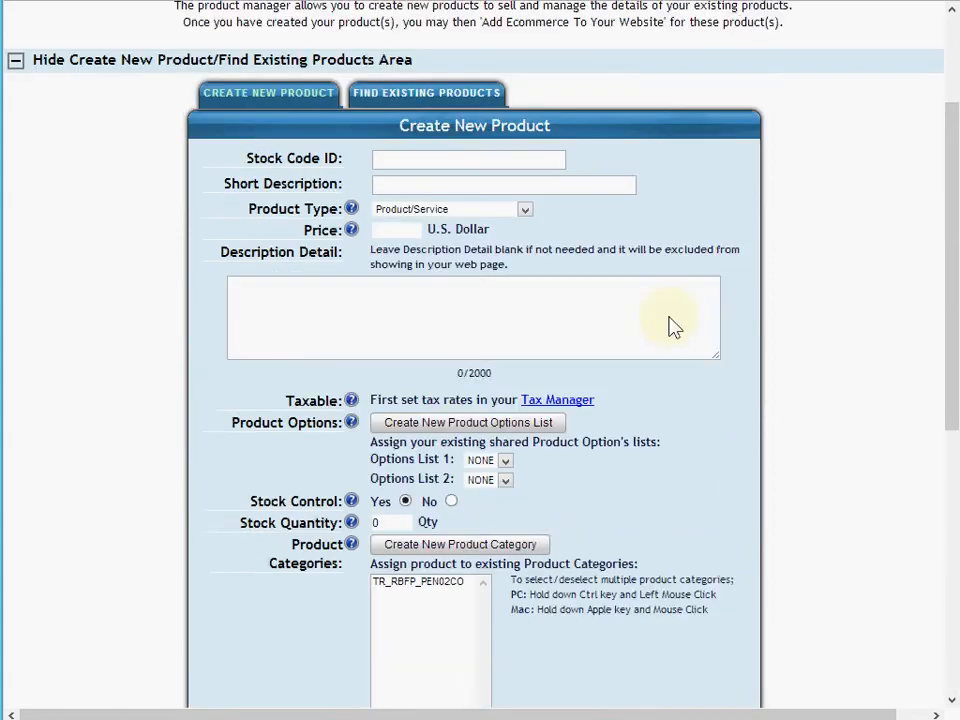
scroll(671, 320, up, 2)
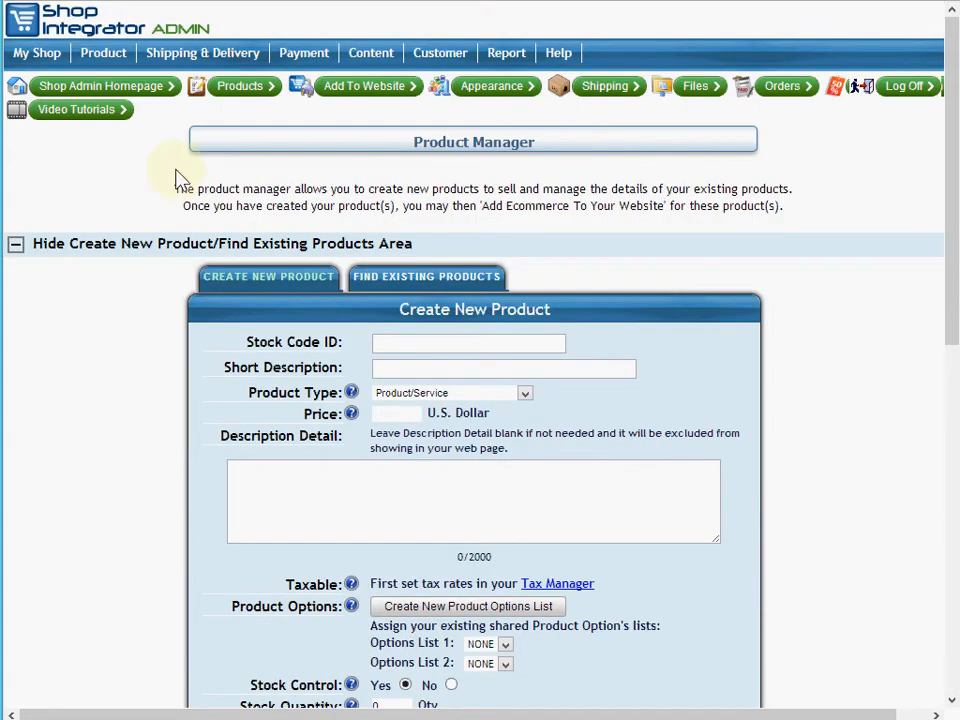
Step: Create a shipping plan in the Shipping Manager named "Postage and Packaging" of type Variable Weight Costs per Delivery Zone
click(150, 89)
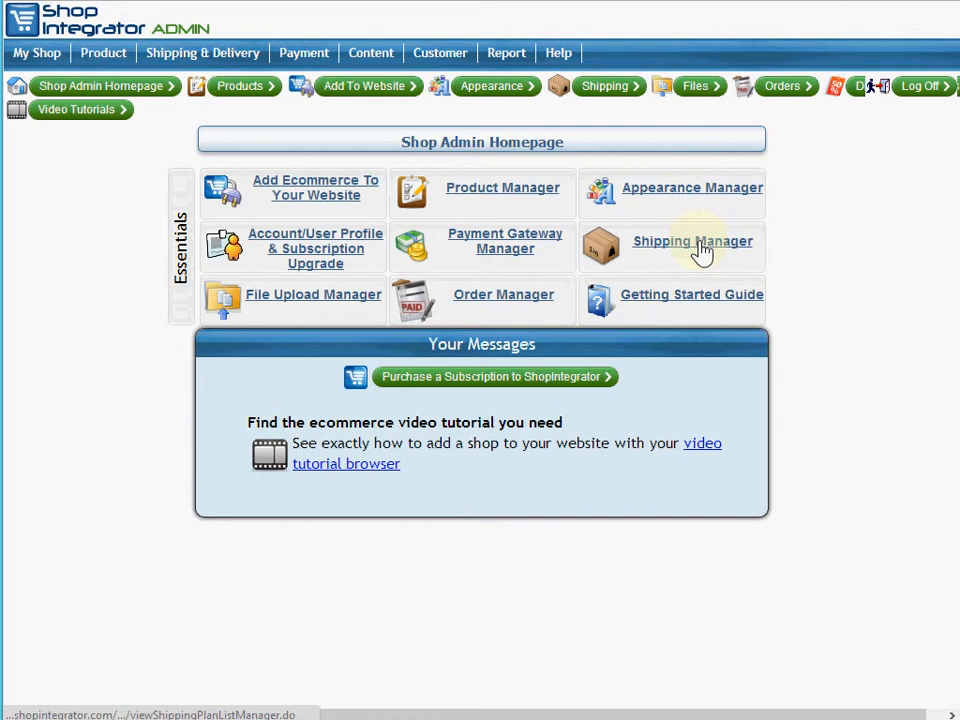
mouse_move(156, 43)
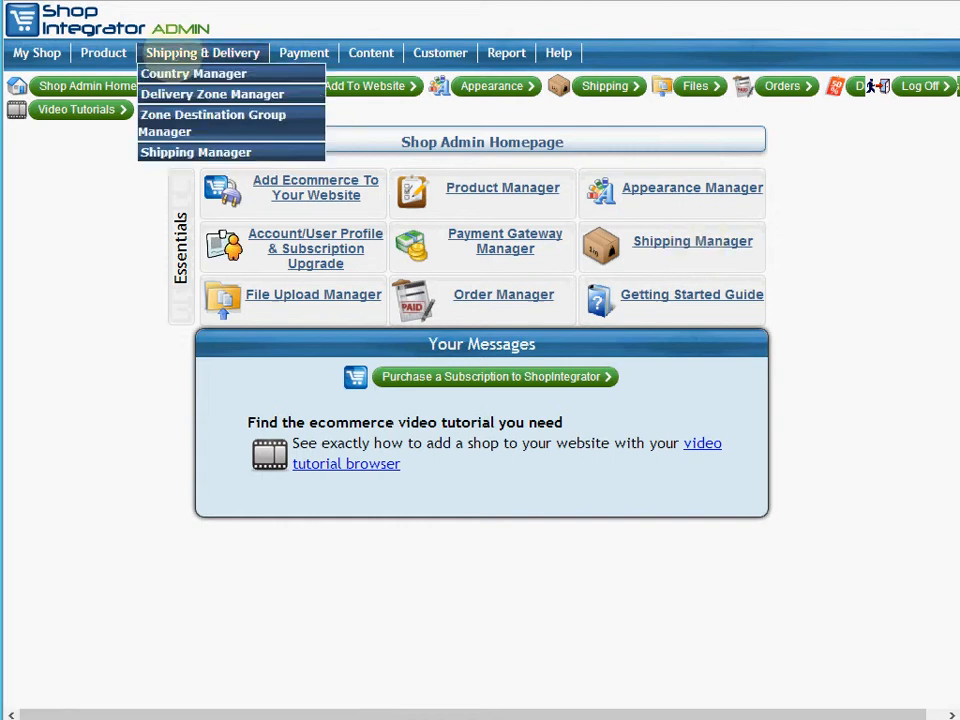
click(190, 154)
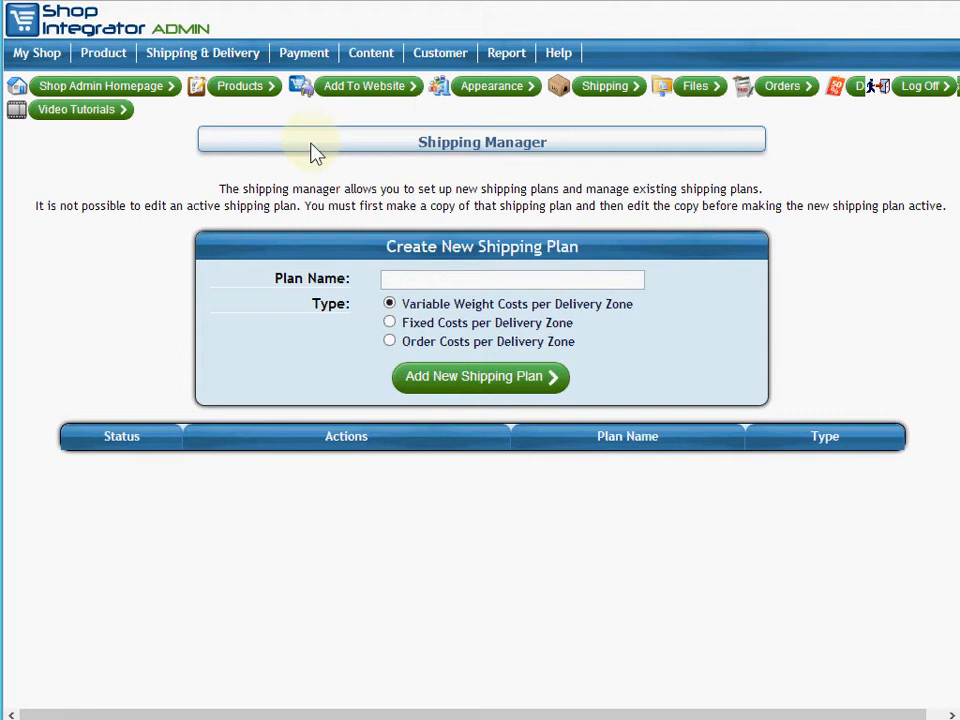
click(420, 280)
text(P)
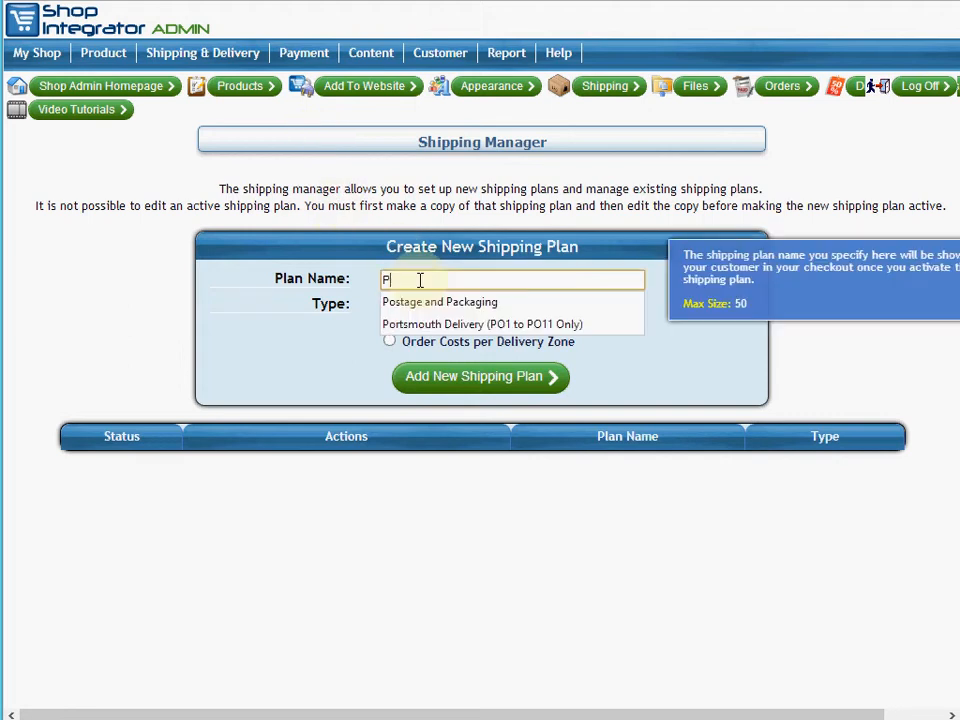
text(o)
key(Down)
key(Return)
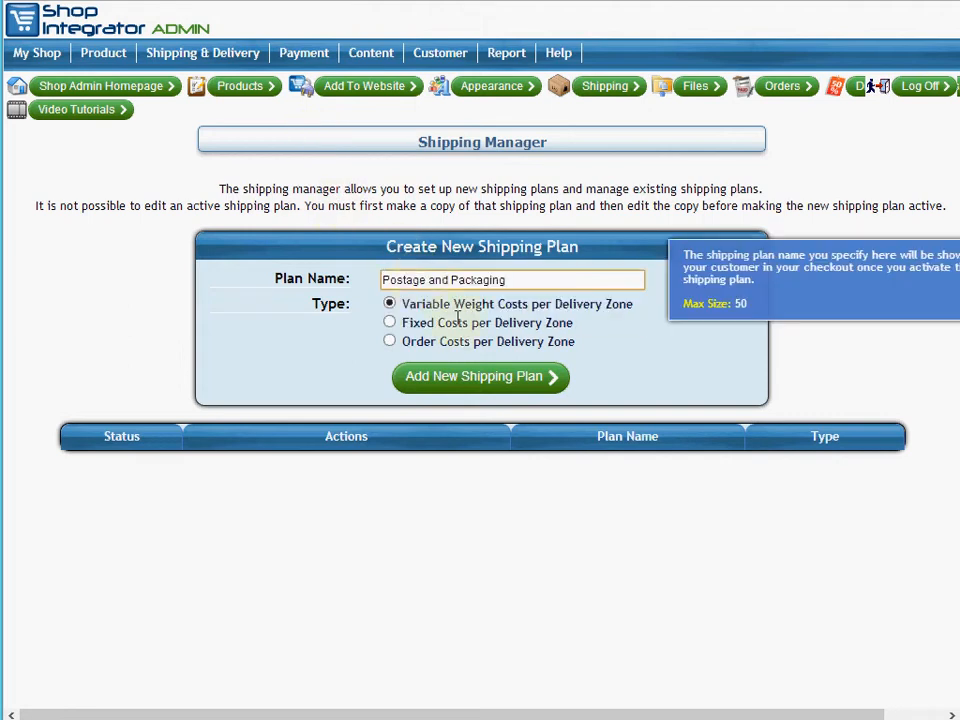
click(460, 303)
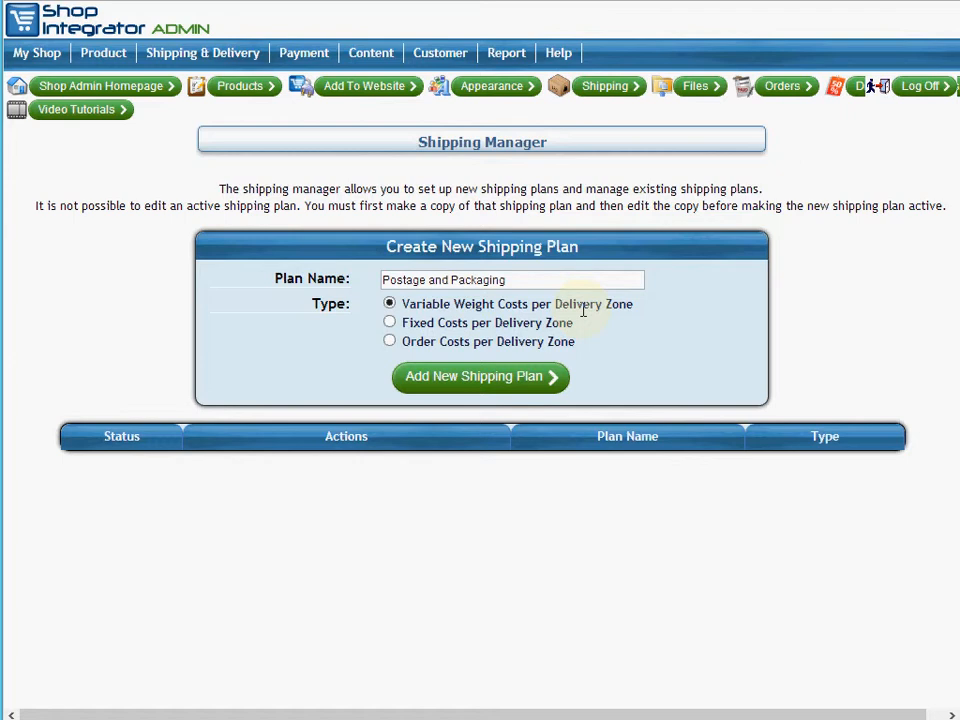
click(466, 386)
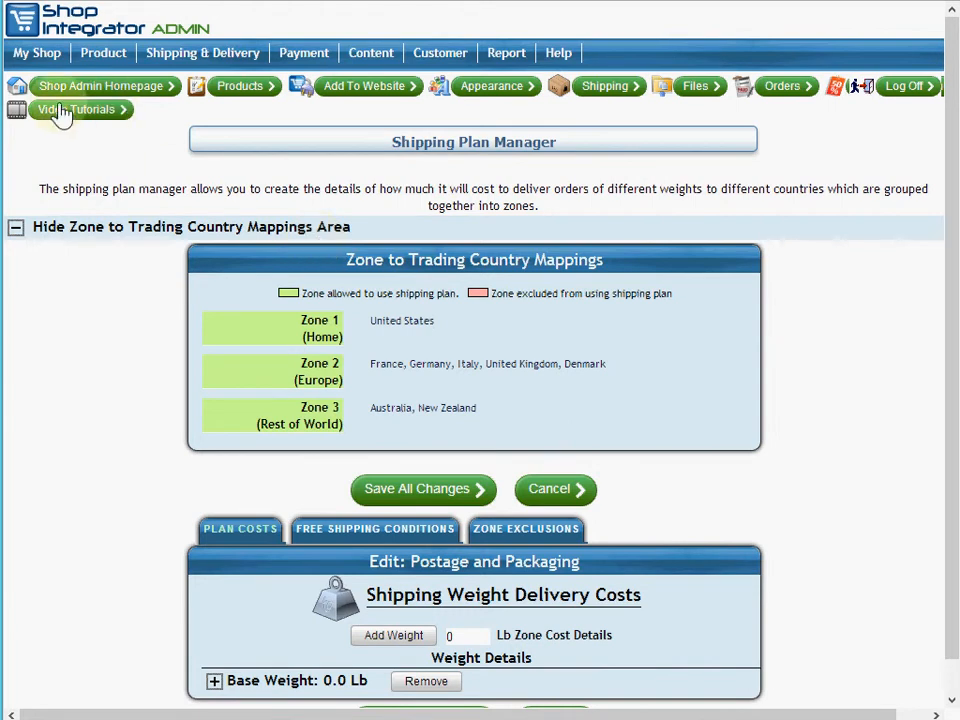
click(203, 52)
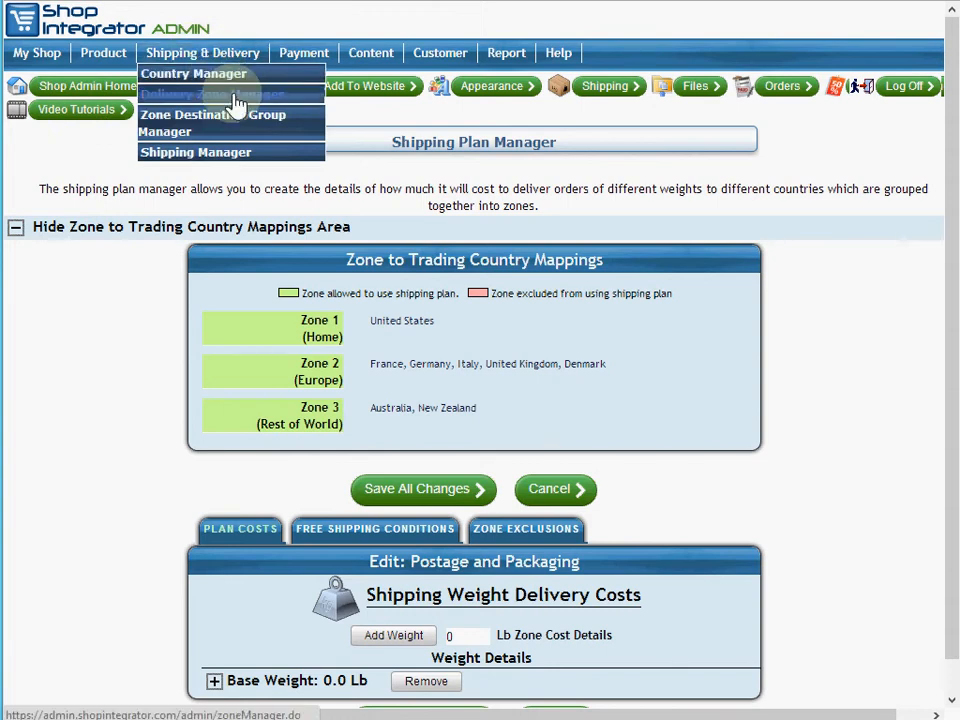
click(413, 182)
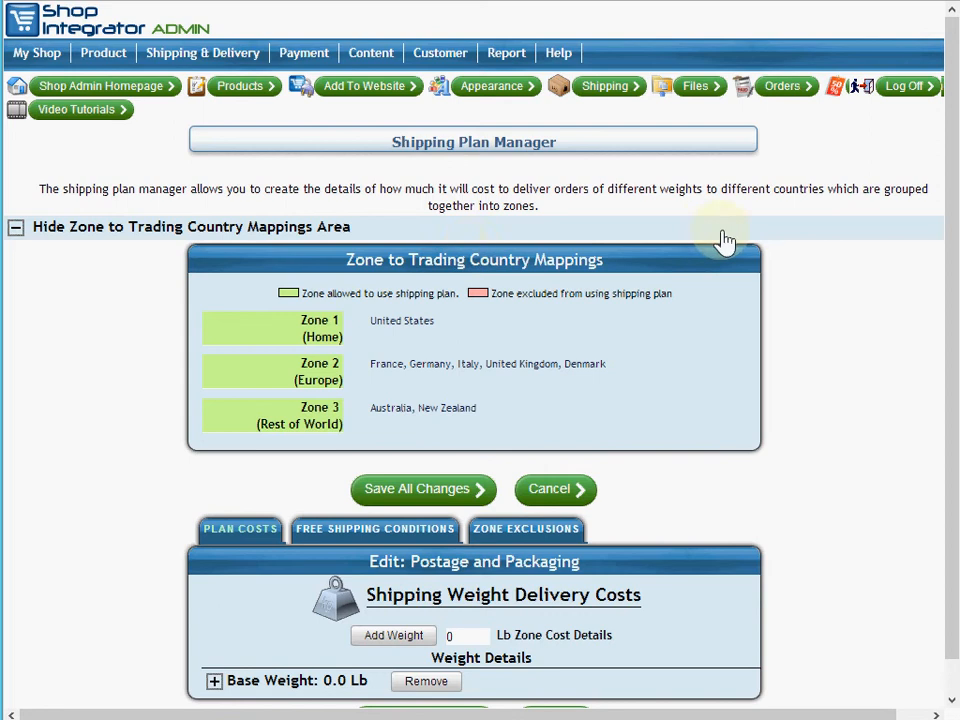
Step: Expand the zone cost details of the plan's 0.0 Lb base weight
scroll(722, 240, down, 1)
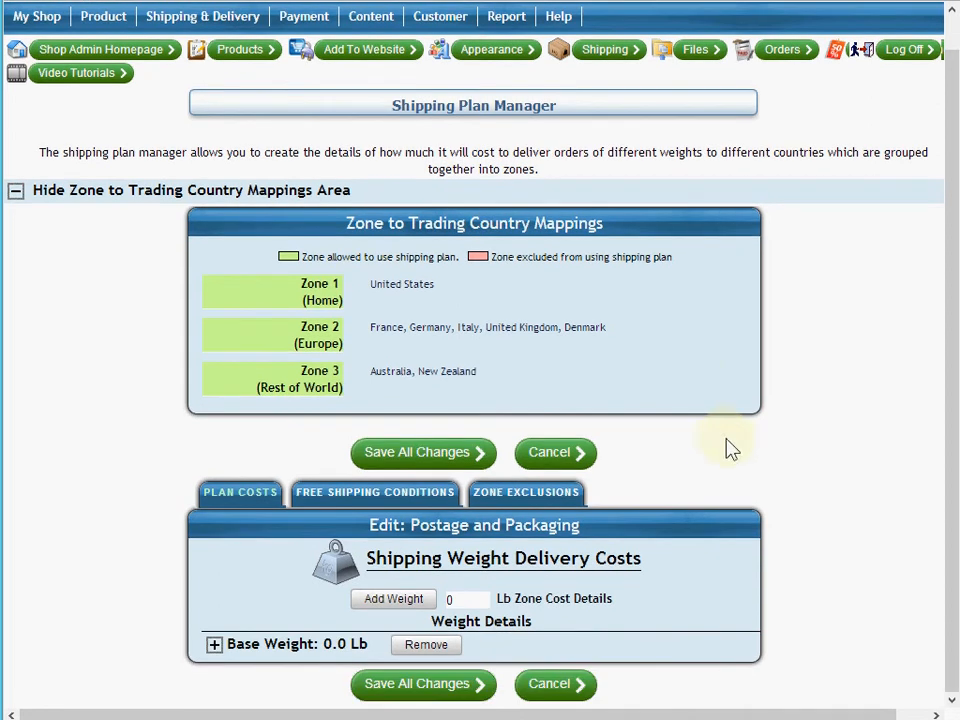
click(214, 645)
scroll(703, 536, down, 5)
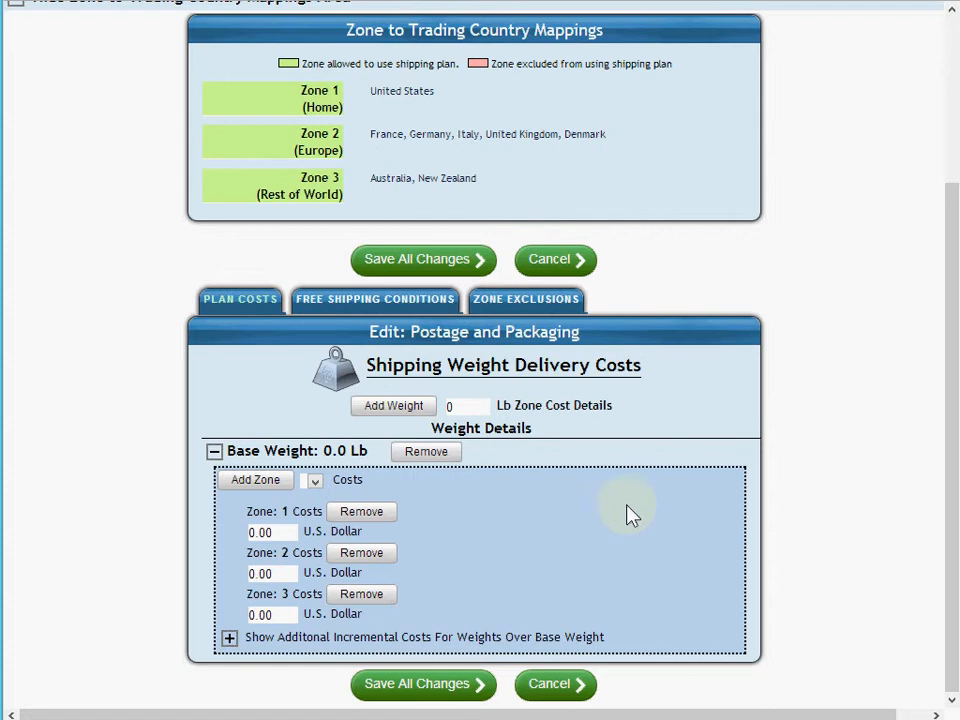
Step: Check the value and unit of the plan's base weight and locate the shop settings
double_click(358, 451)
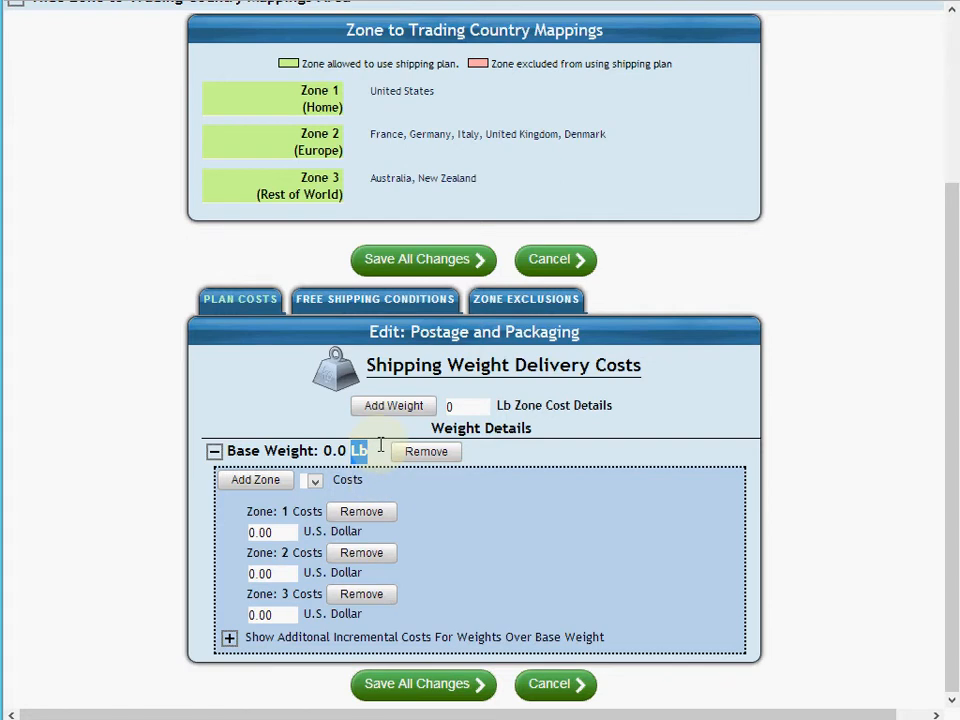
scroll(378, 443, up, 5)
mouse_move(37, 58)
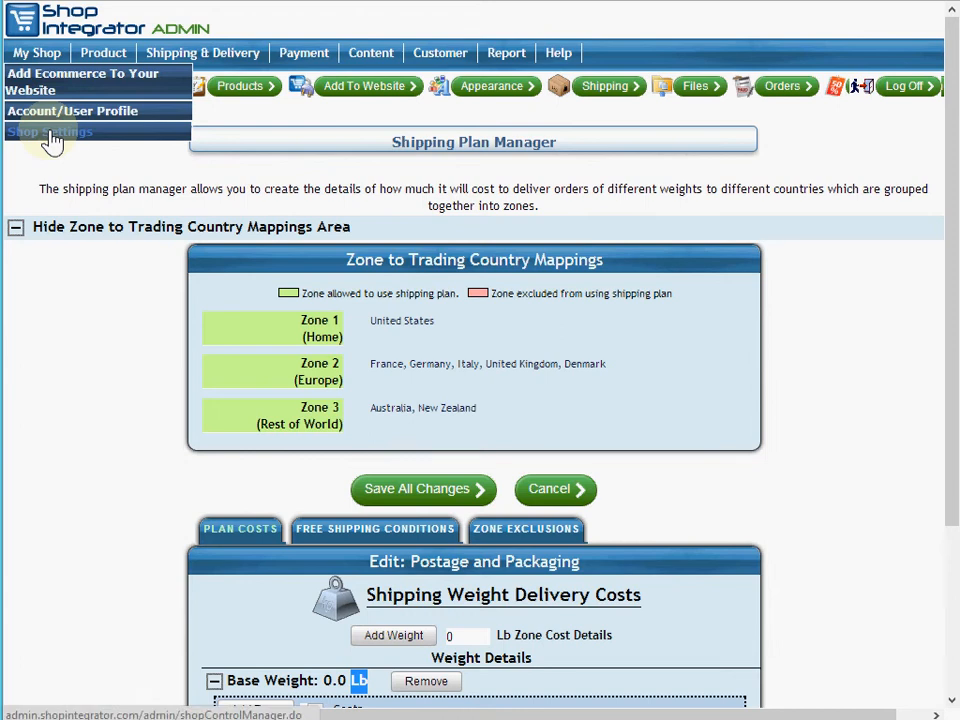
scroll(450, 289, down, 3)
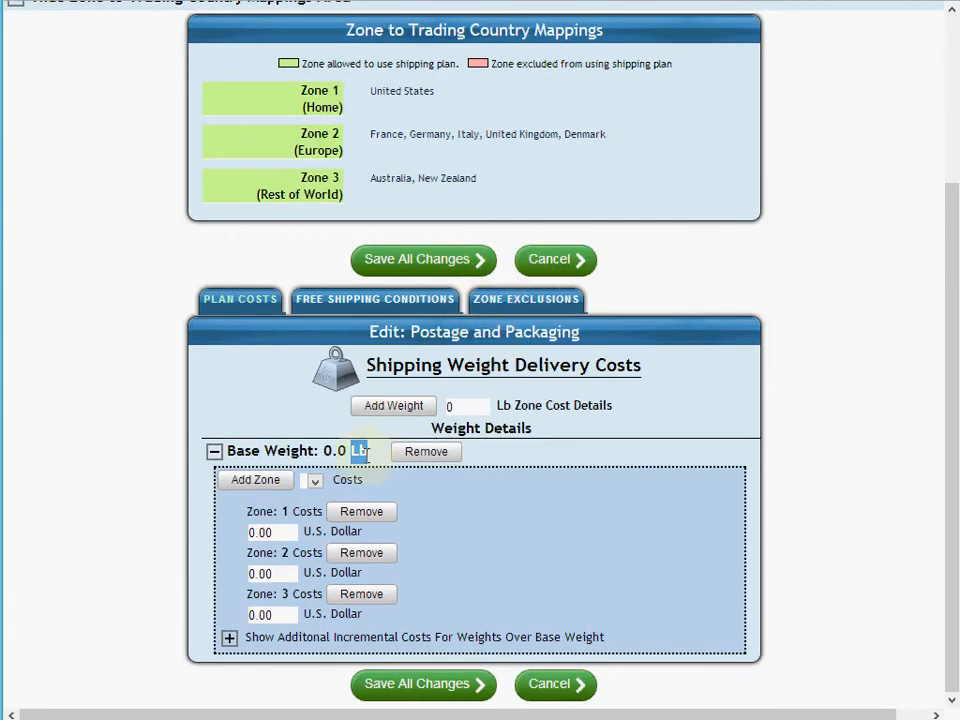
drag(323, 451, 366, 452)
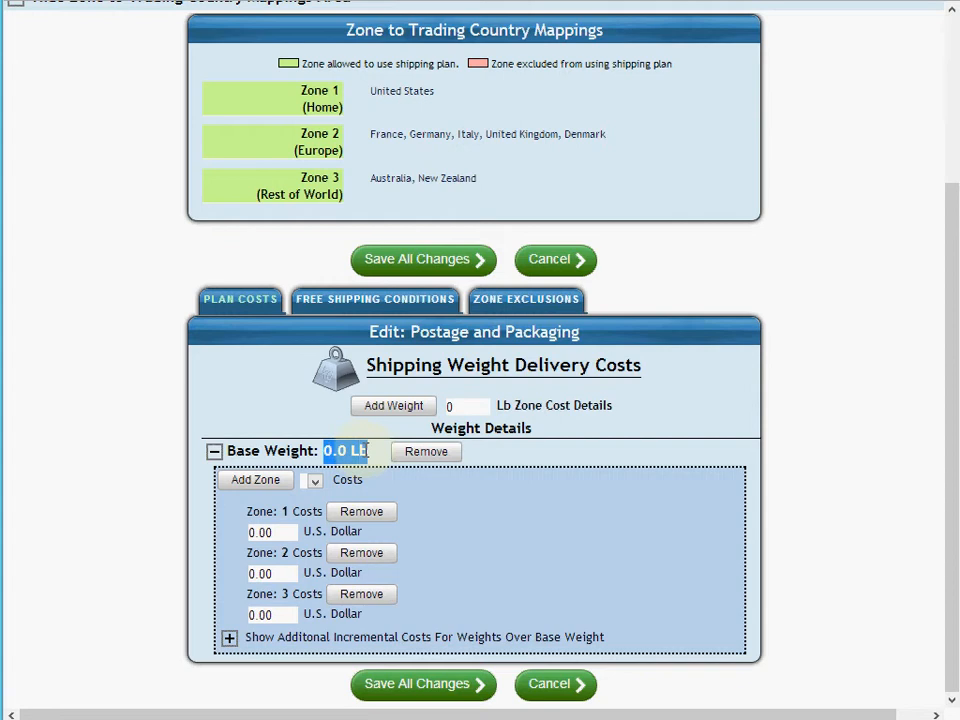
Step: Set the 0.0 Lb base weight's delivery costs to 2 for Zone 1, 3.50 for Zone 2 and 5 U.S. Dollar for Zone 3
drag(285, 533, 249, 532)
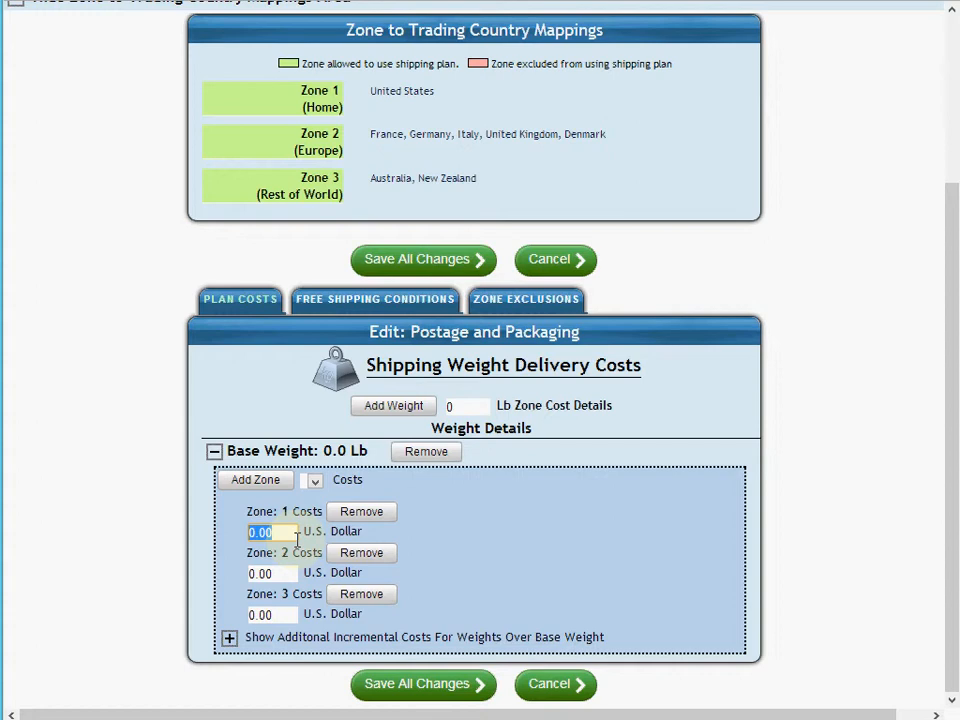
text(2)
drag(290, 573, 239, 574)
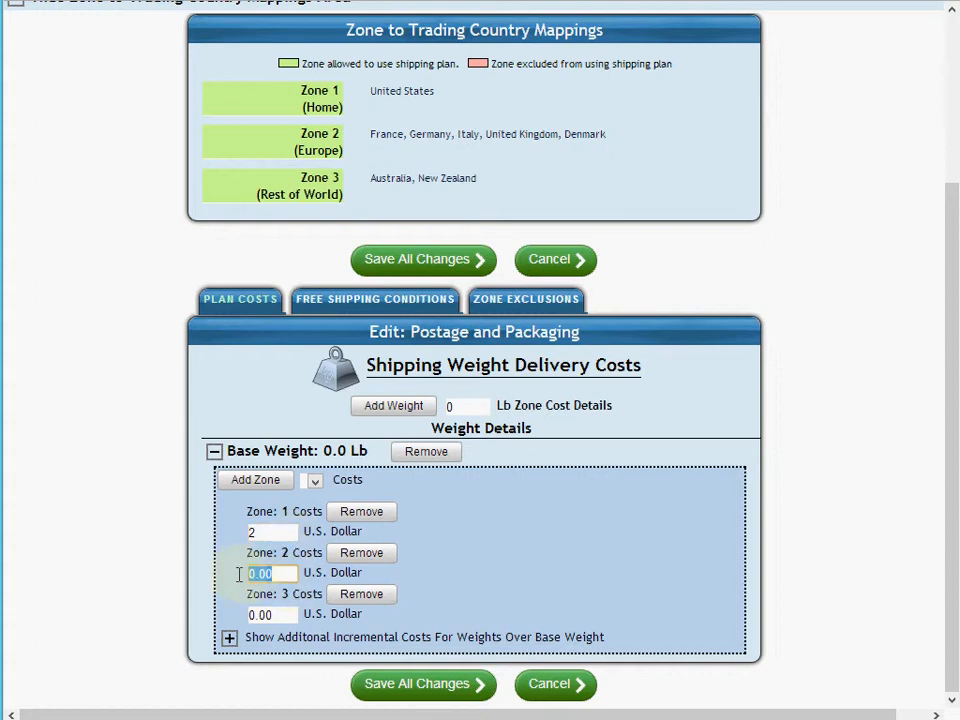
text(3.50)
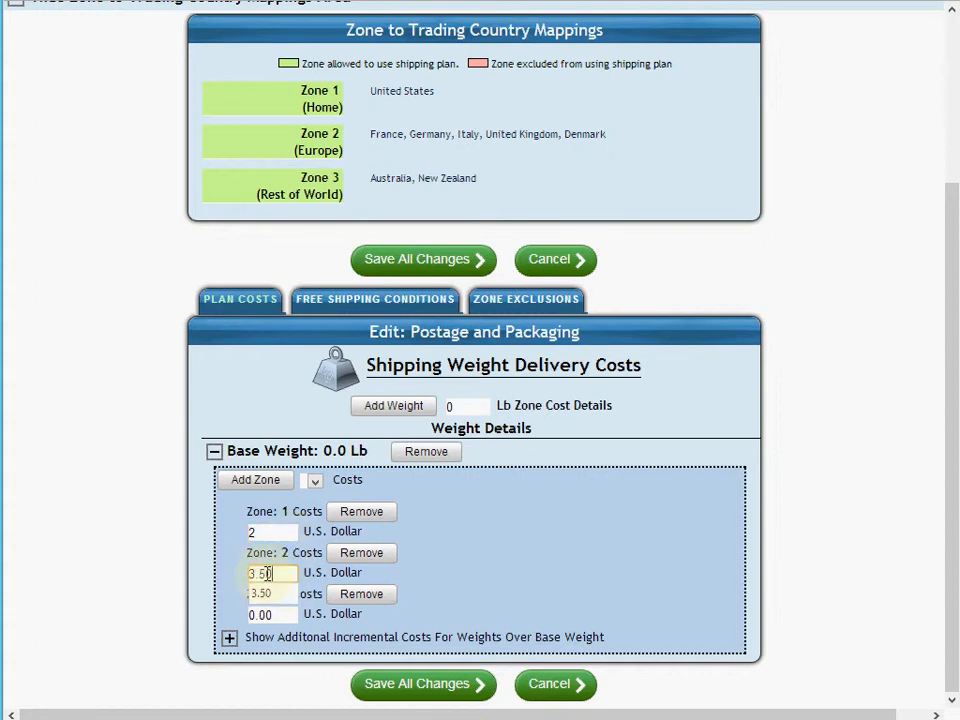
click(236, 576)
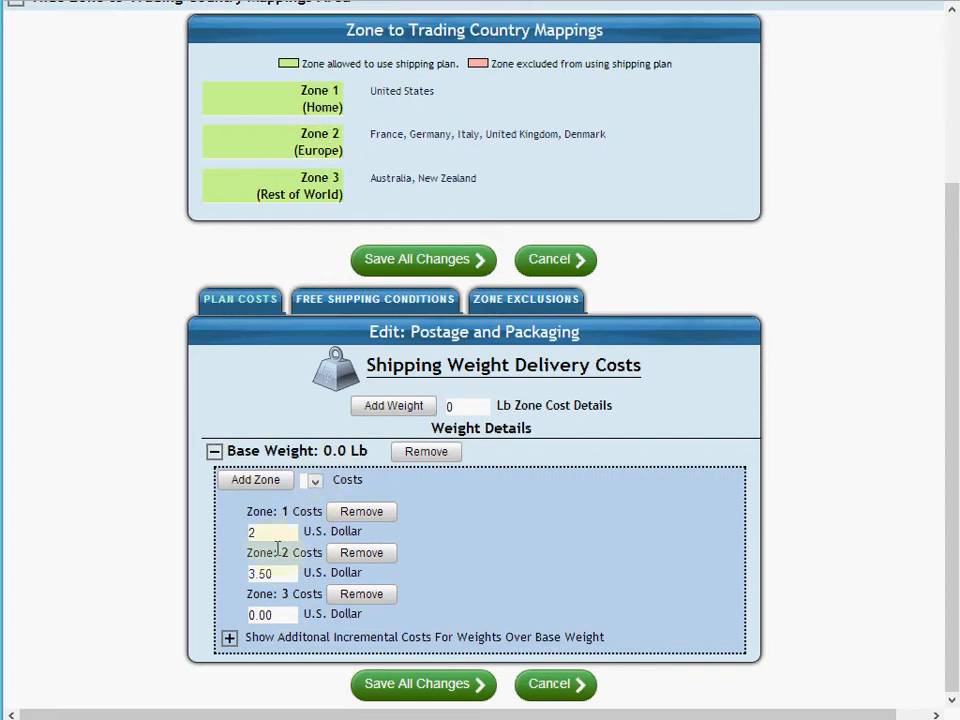
click(280, 613)
drag(280, 613, 229, 615)
text(5)
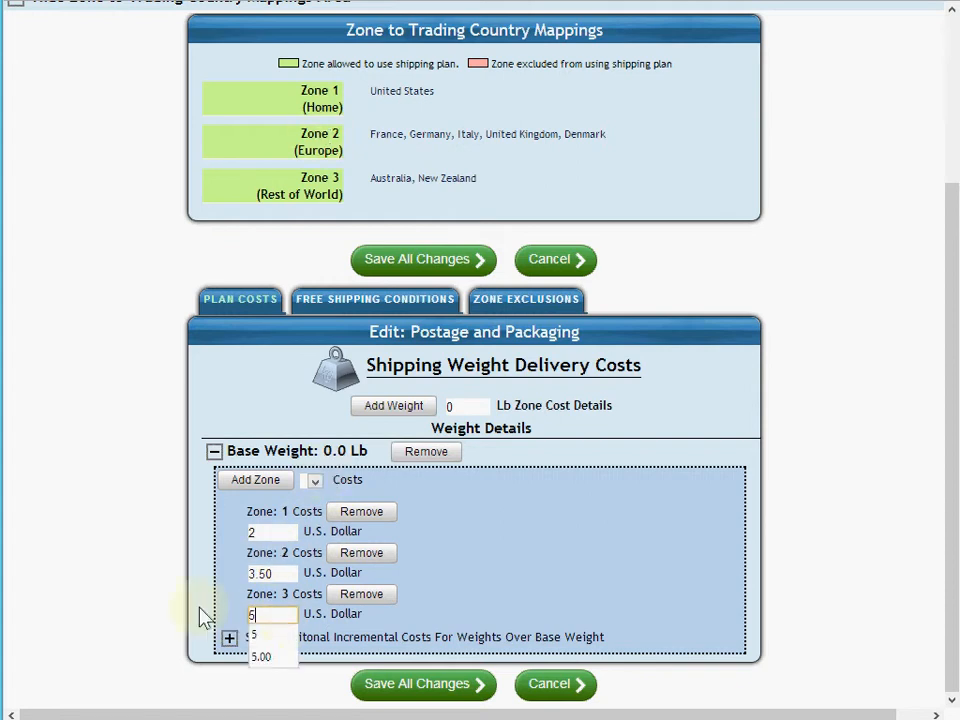
click(288, 547)
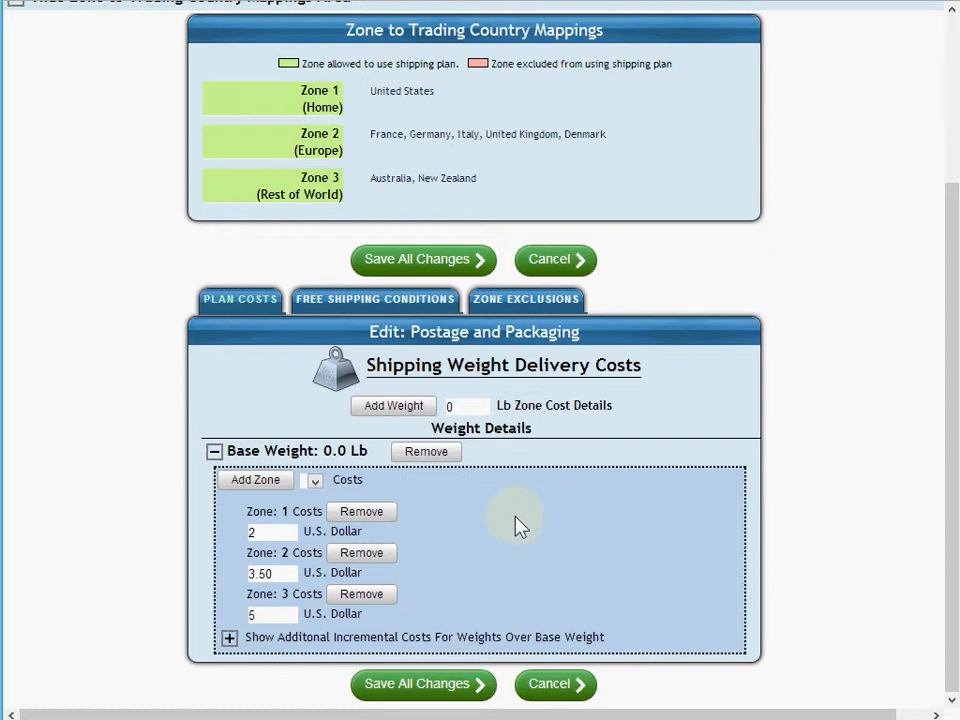
Step: Add a 3 Lb weight to the plan's shipping weight delivery costs and acknowledge the notice
click(450, 406)
text(3)
click(405, 414)
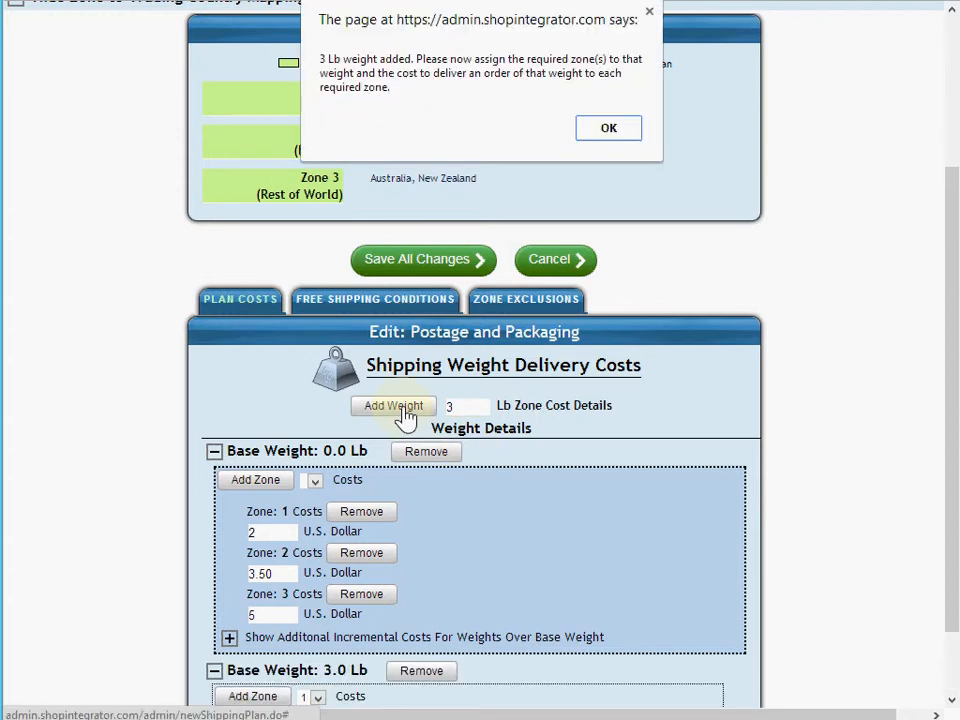
click(624, 128)
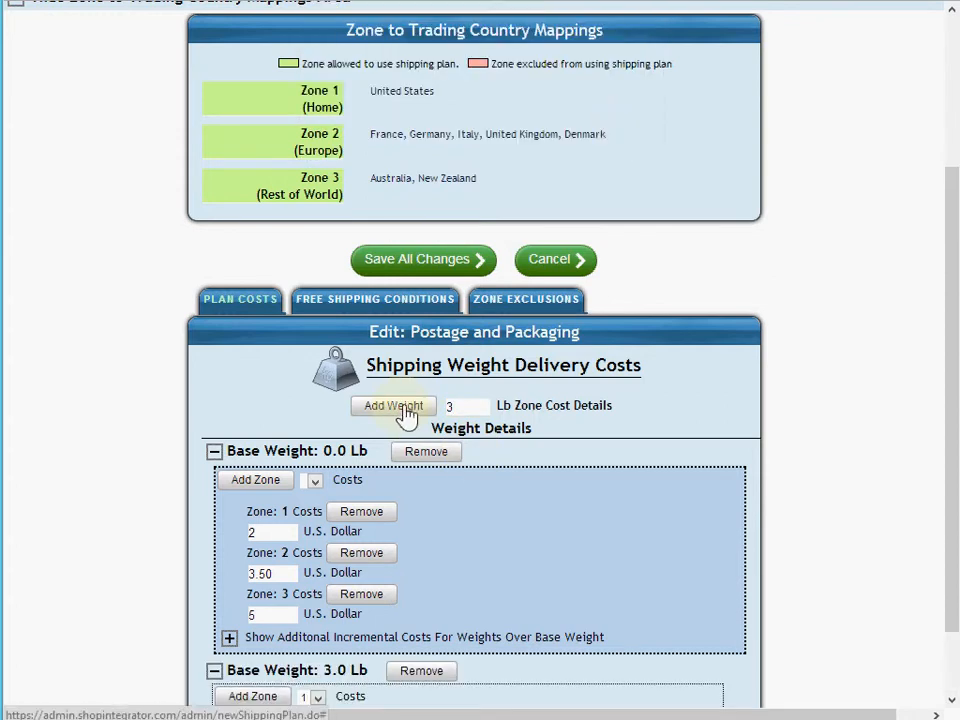
Step: Add a Zone 1 delivery cost of 3 U.S. Dollar to the plan's 3.0 Lb base weight
scroll(493, 414, down, 2)
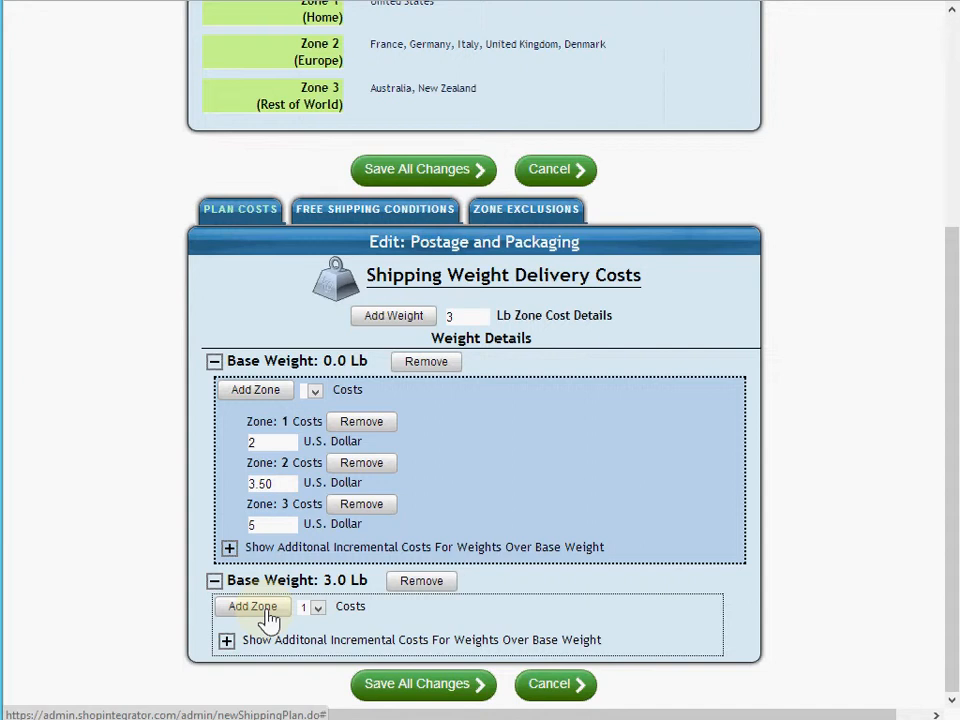
double_click(339, 580)
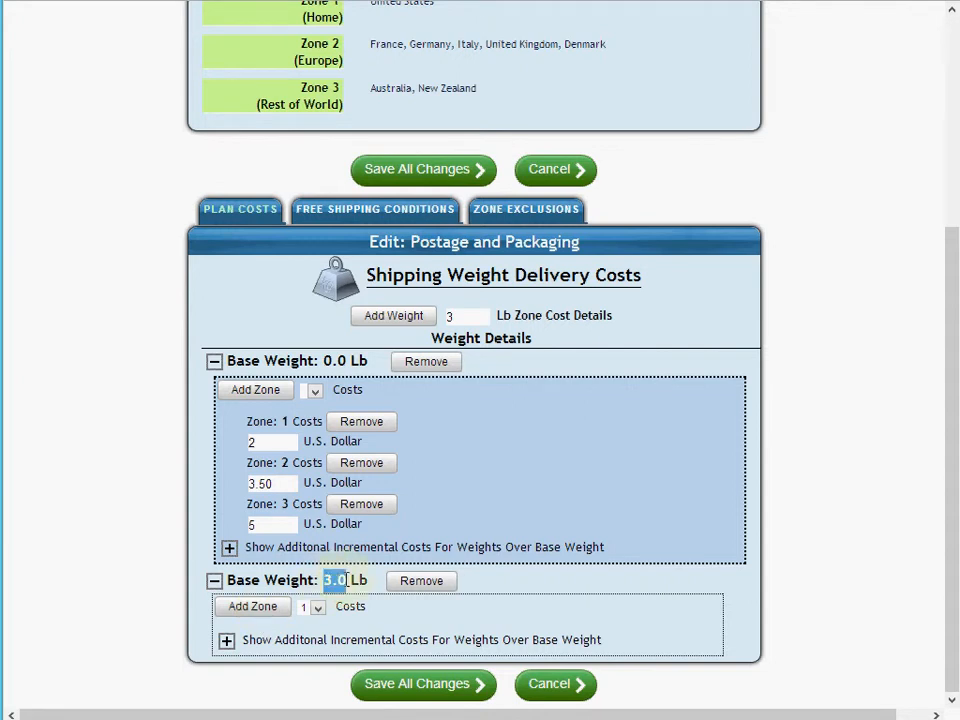
drag(357, 580, 366, 580)
click(262, 606)
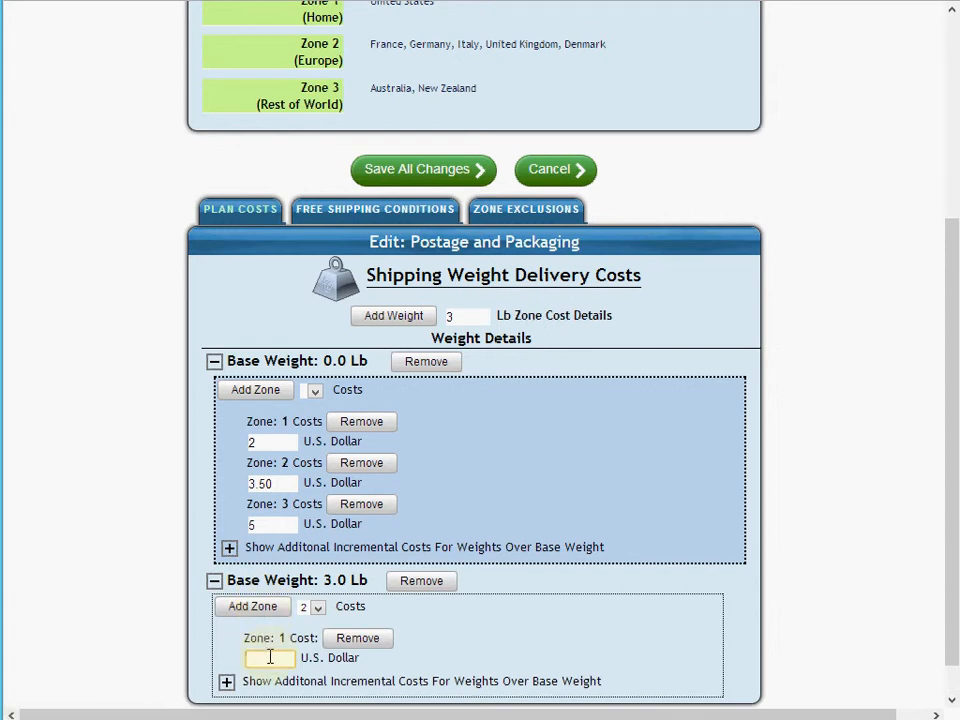
click(270, 657)
text(3)
click(227, 656)
scroll(256, 621, down, 1)
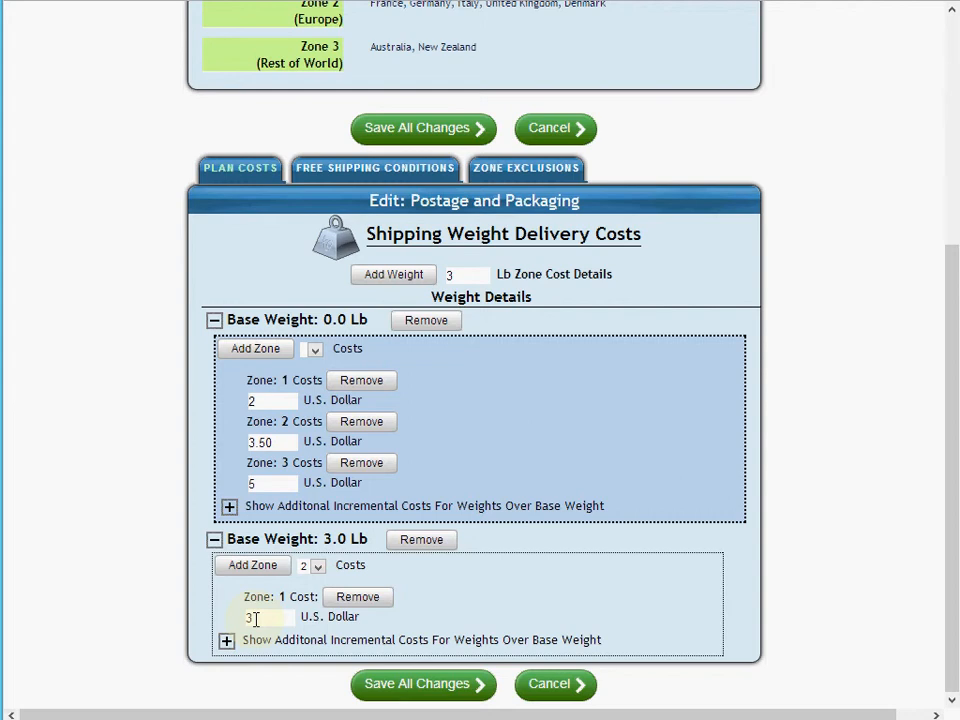
Step: Add delivery costs of 5 U.S. Dollar for Zone 2 and 7 U.S. Dollar for Zone 3 to the 3.0 Lb base weight
click(264, 572)
click(269, 657)
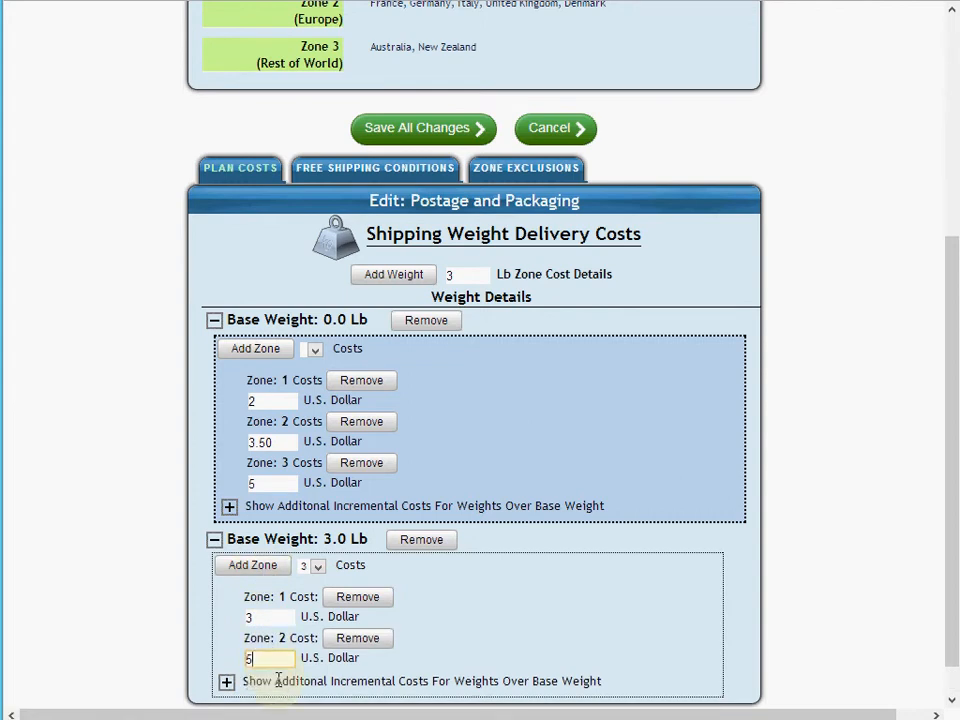
click(277, 682)
click(245, 567)
scroll(258, 680, down, 2)
click(261, 613)
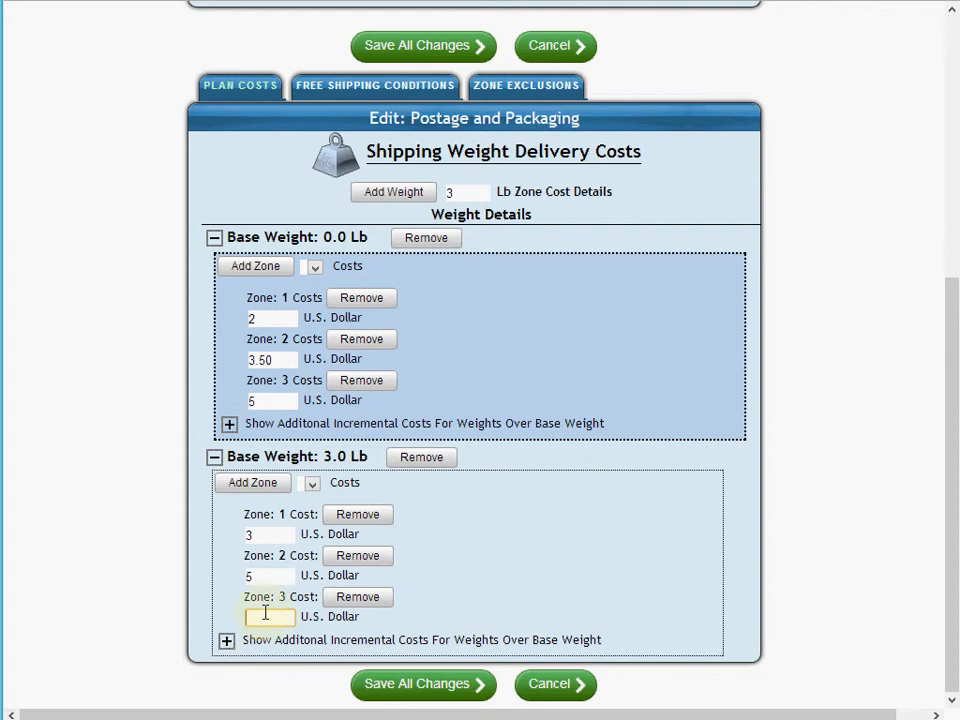
click(262, 640)
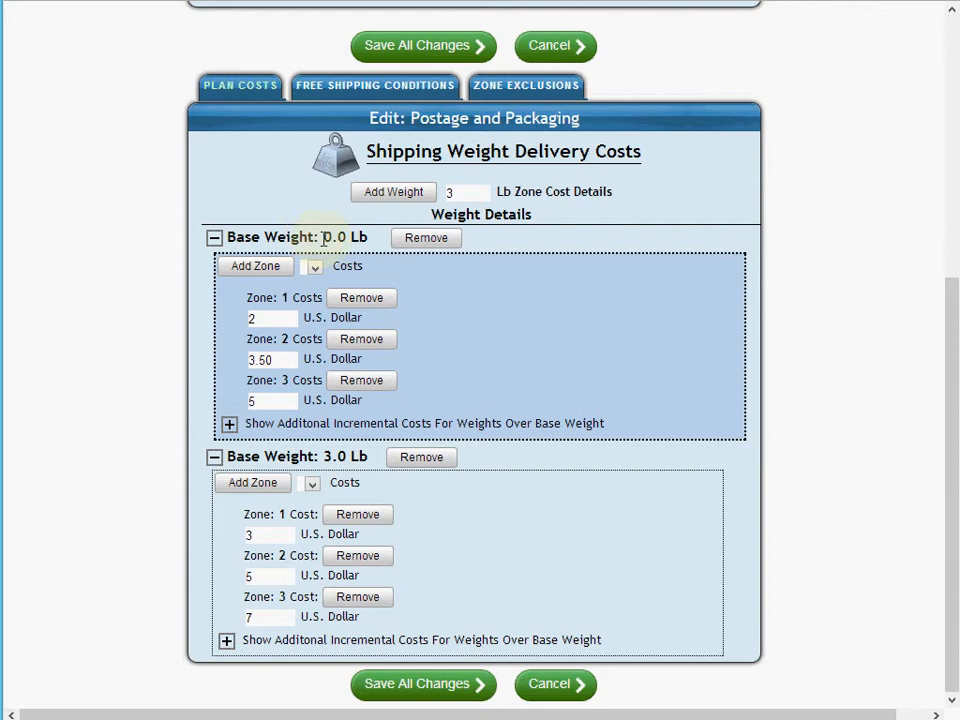
Step: Compare the 0.0 Lb and 3.0 Lb base weights and collapse the 0.0 Lb cost details
drag(324, 237, 370, 239)
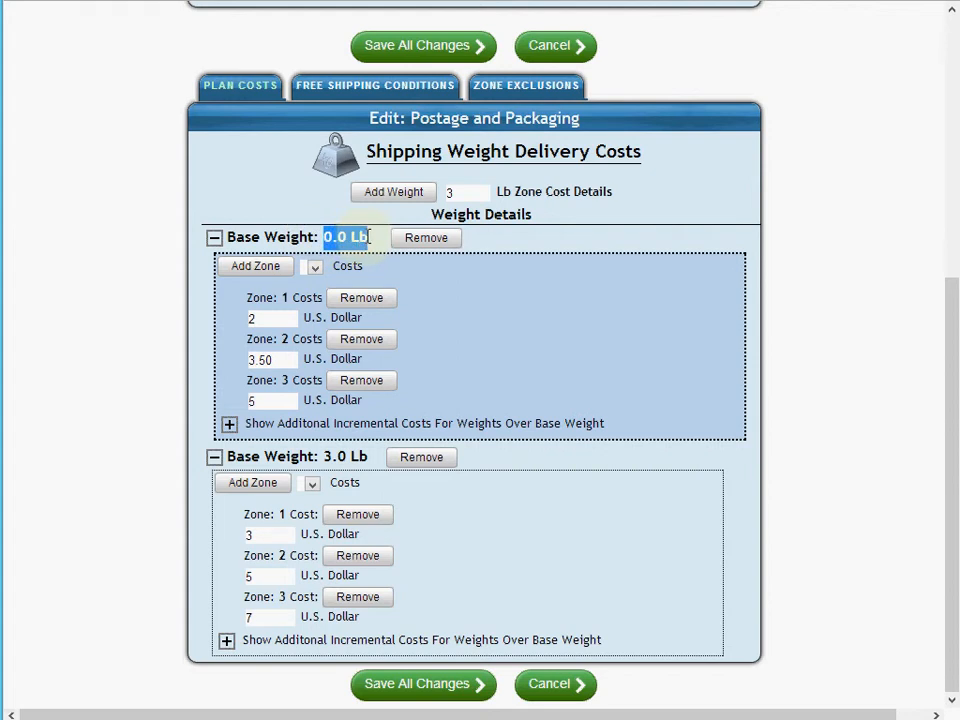
click(367, 241)
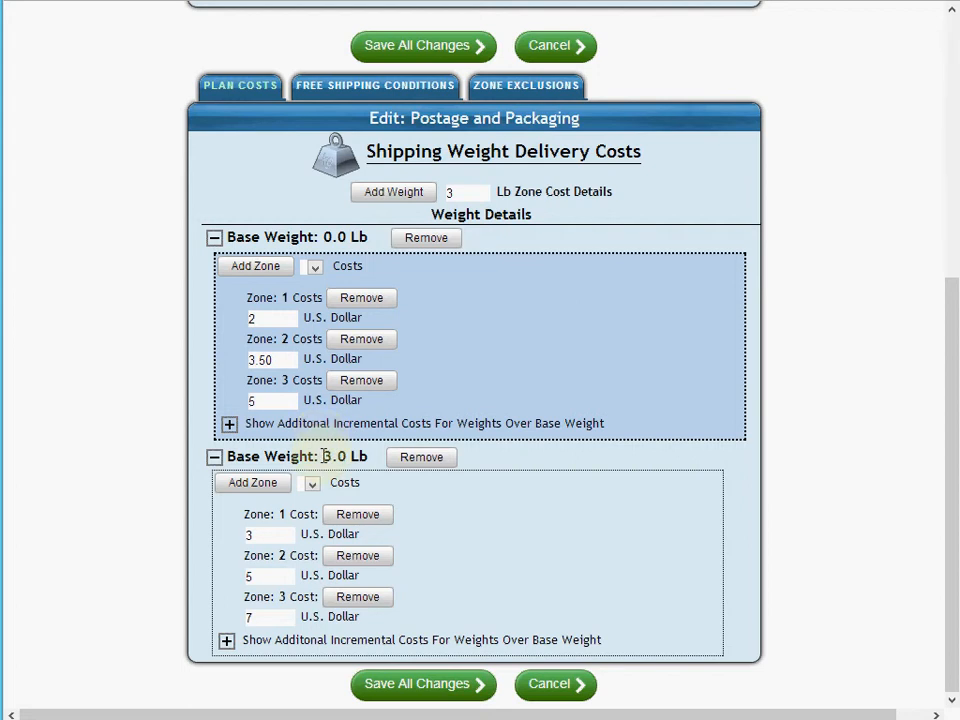
drag(325, 457, 371, 457)
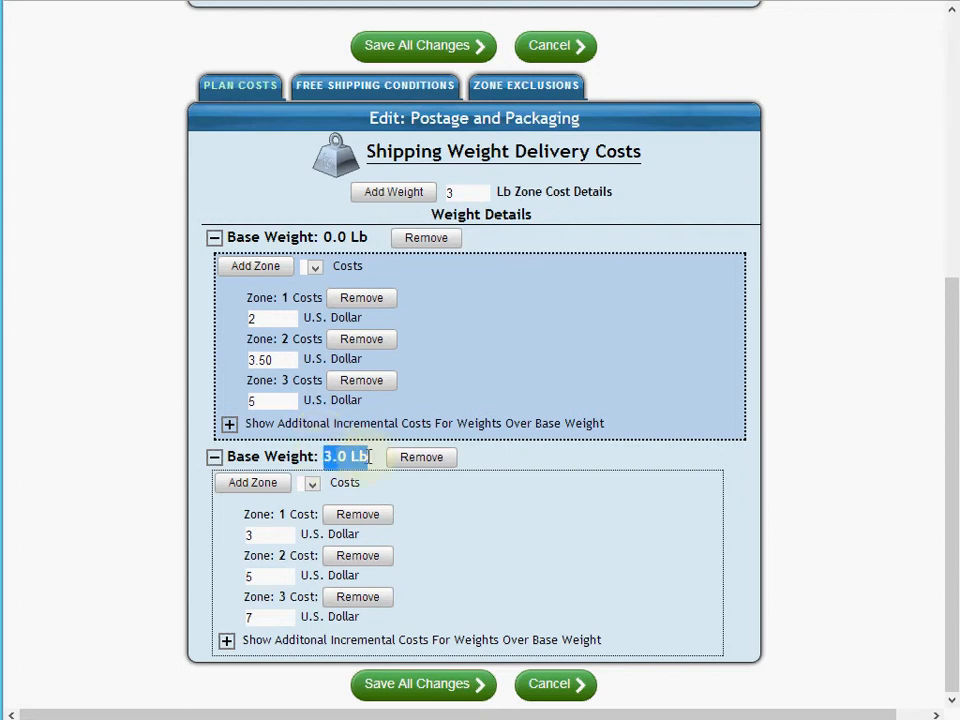
click(372, 457)
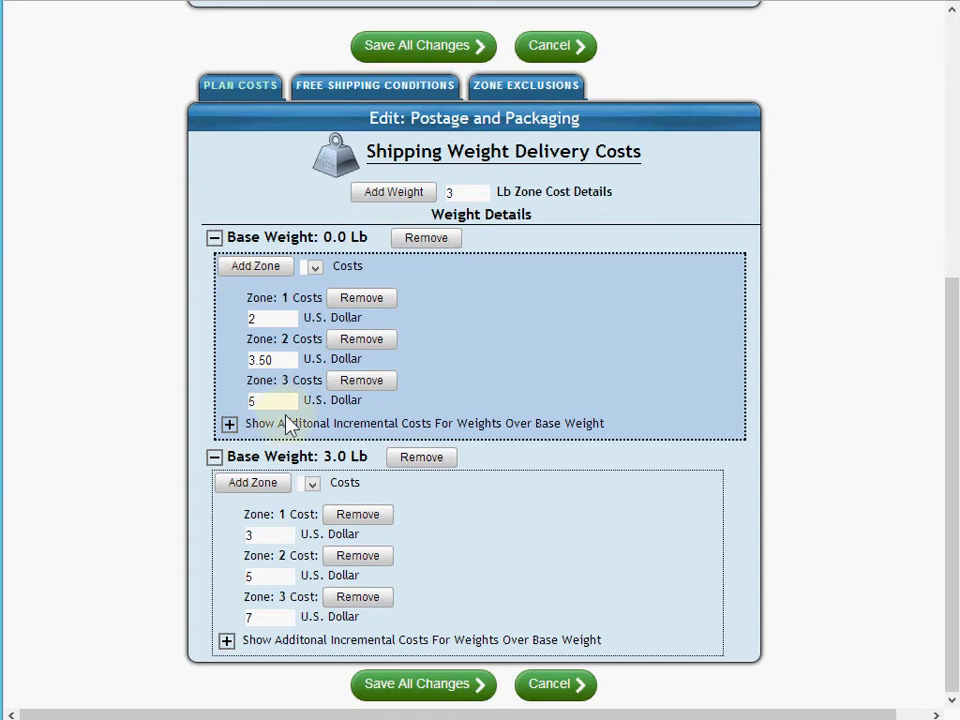
click(214, 246)
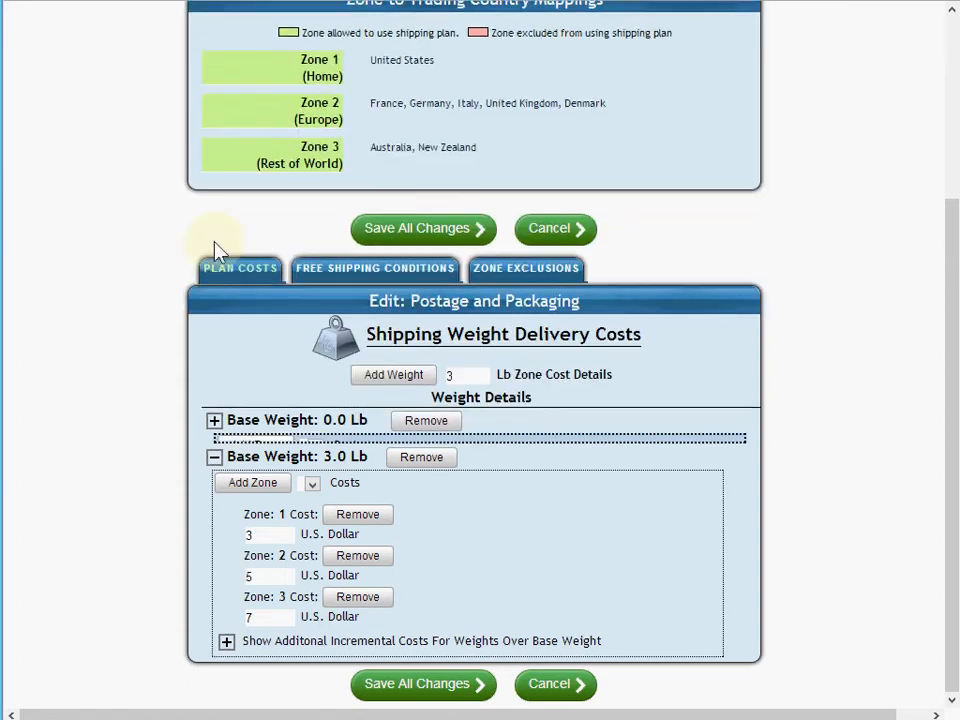
drag(325, 460, 369, 457)
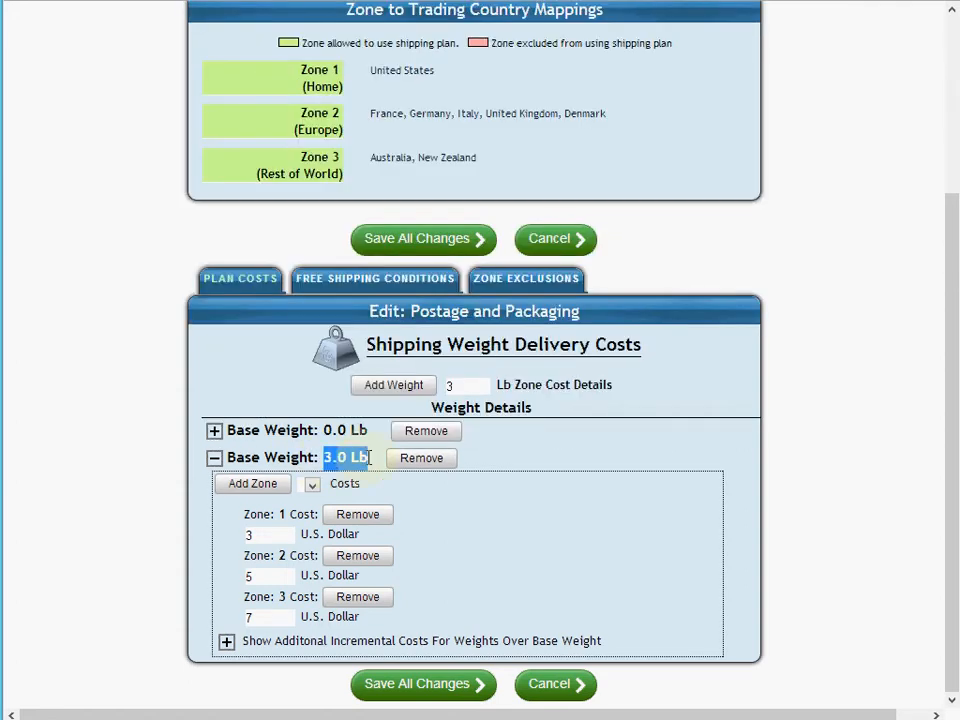
click(372, 457)
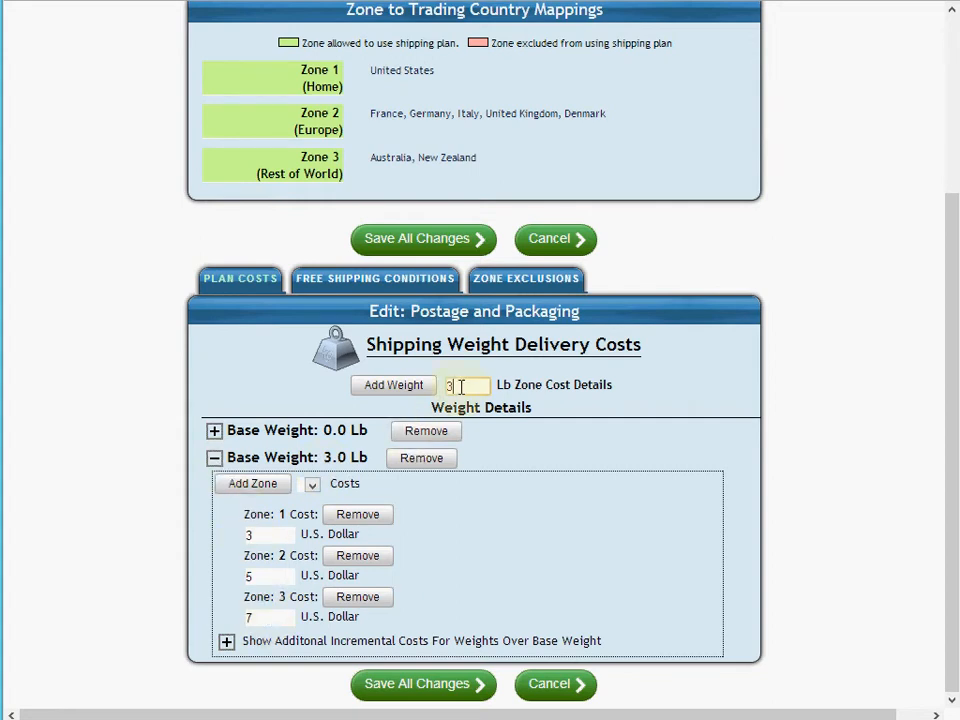
Step: Add a 5 Lb weight to the plan's shipping weight delivery costs and collapse the 3.0 Lb cost details
drag(460, 387, 445, 387)
text(5)
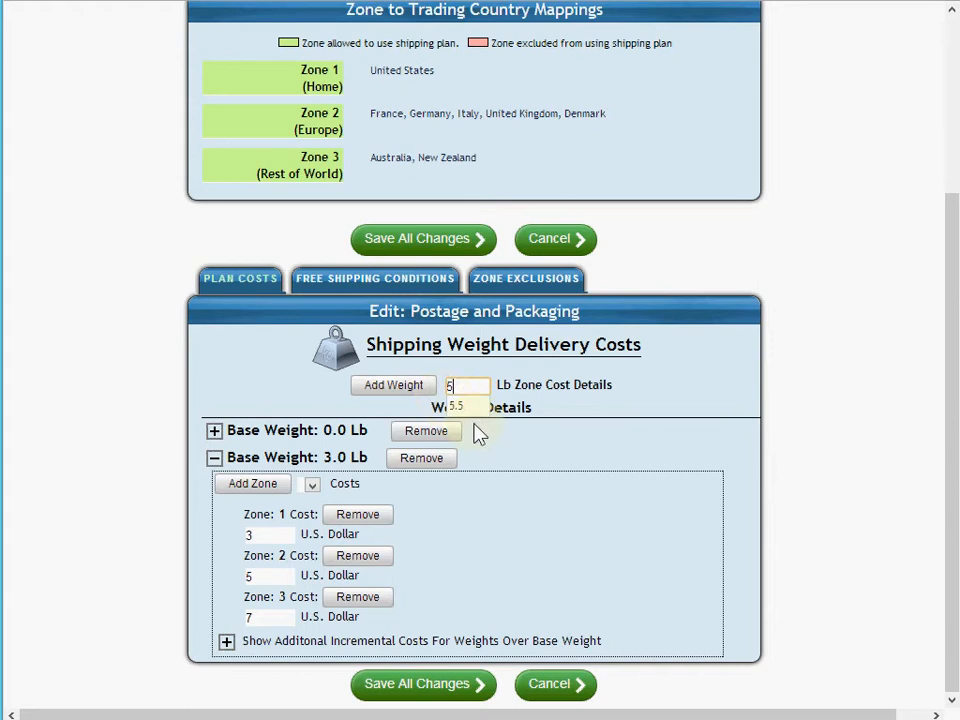
click(398, 388)
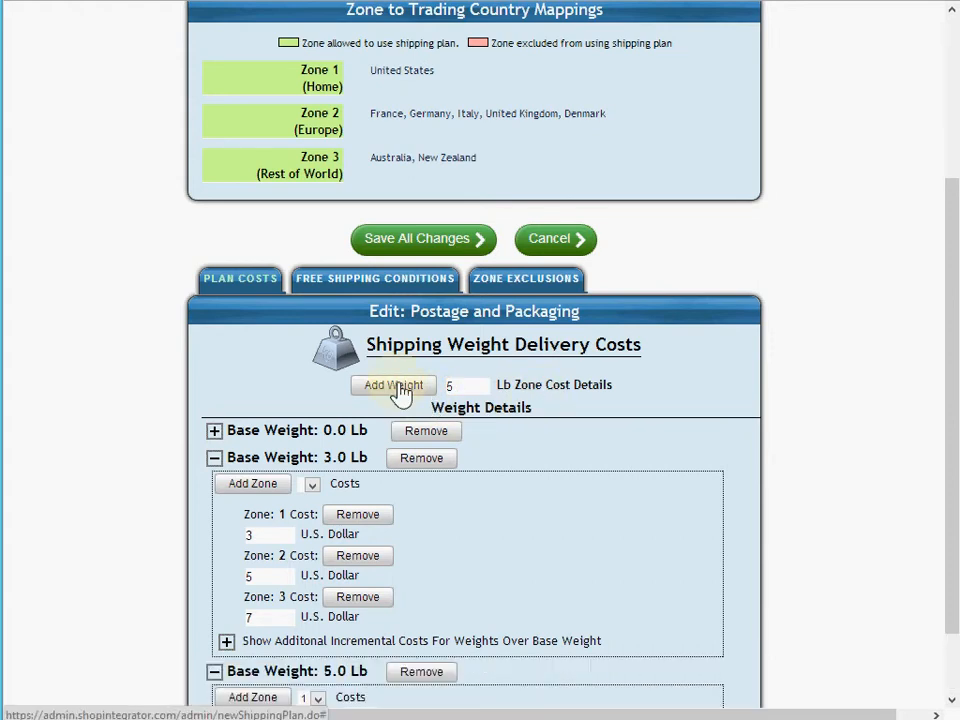
click(640, 127)
scroll(615, 220, down, 2)
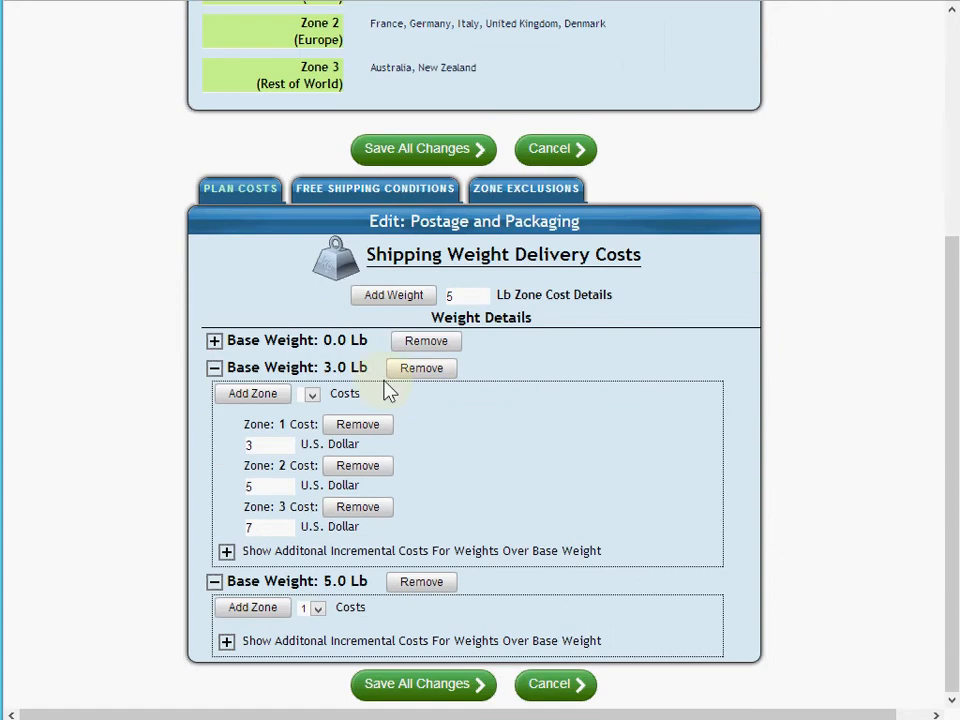
click(214, 369)
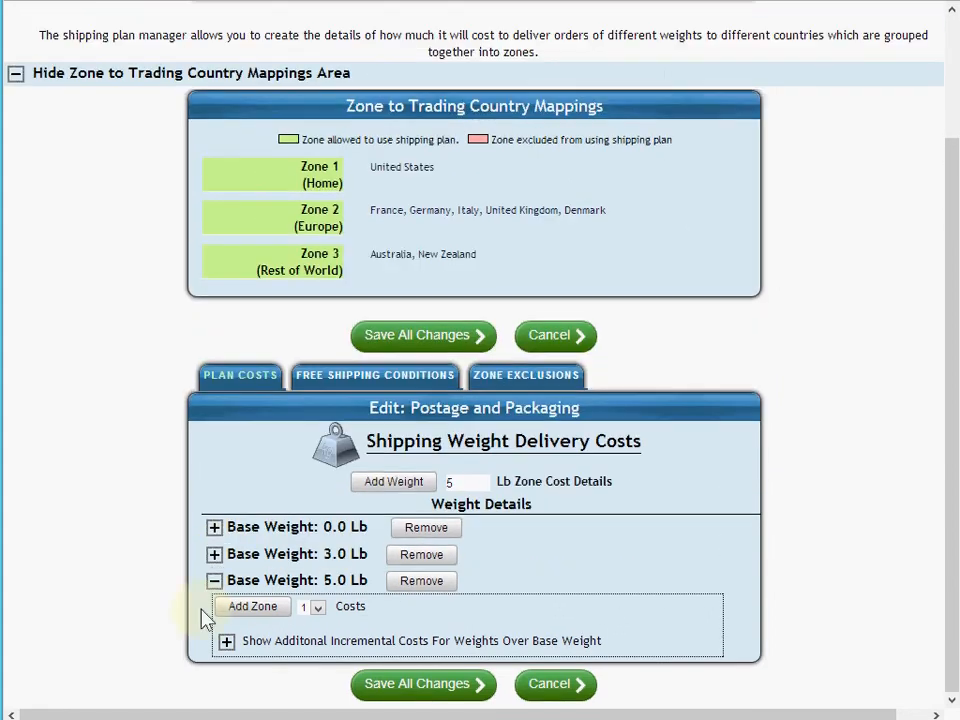
Step: Set the 5.0 Lb base weight's delivery costs to 5 for Zone 1, 8 for Zone 2 and 9 U.S. Dollar for Zone 3
click(263, 608)
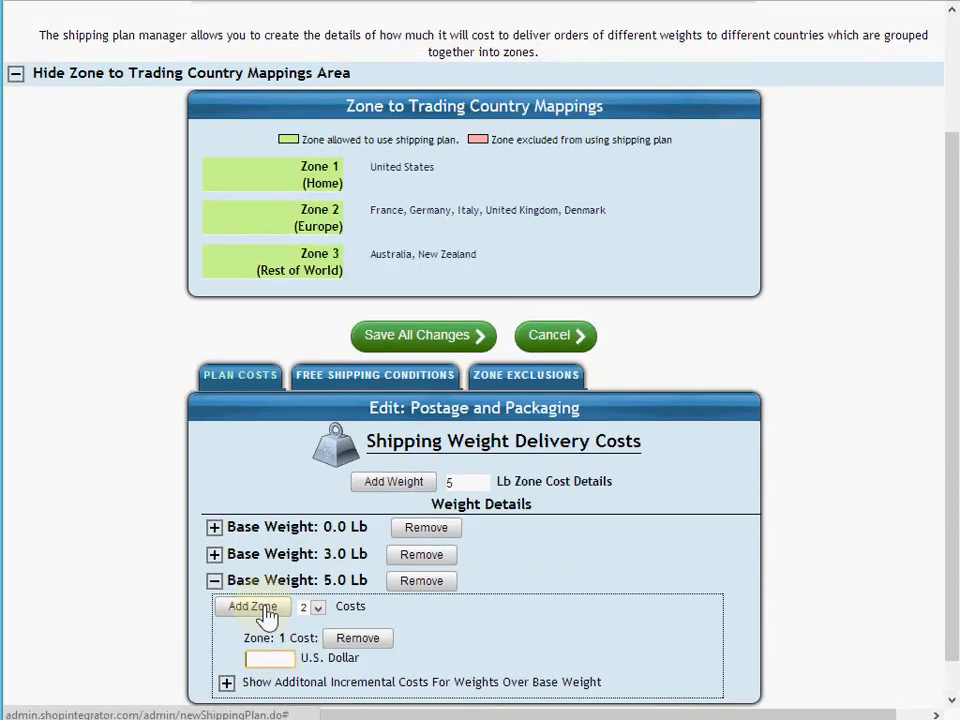
click(214, 558)
click(608, 114)
scroll(420, 430, down, 1)
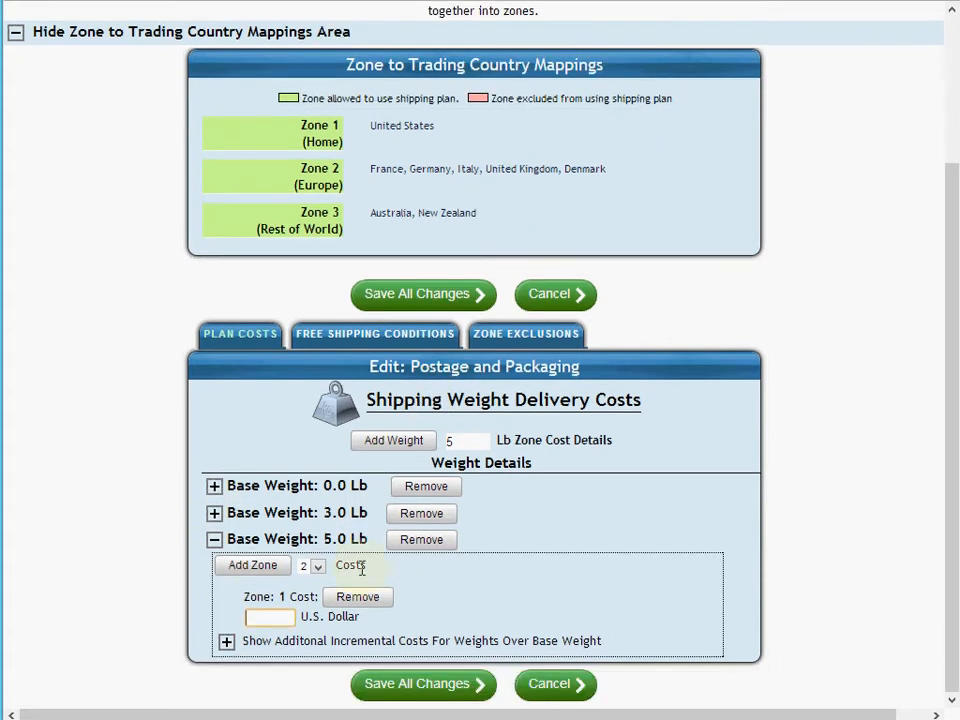
text(5)
click(248, 568)
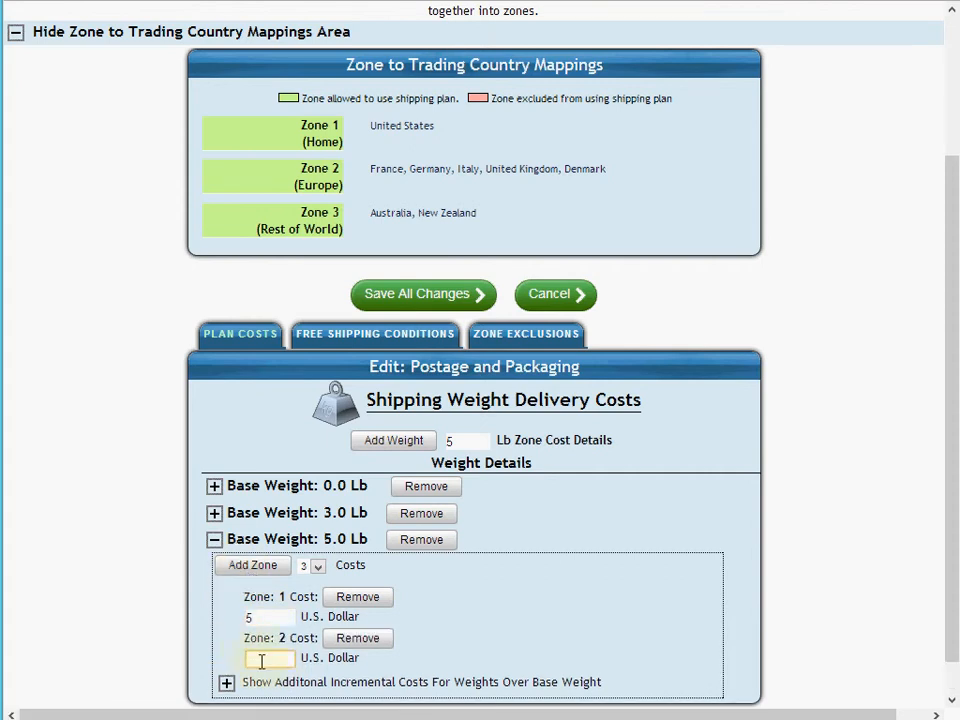
text(8)
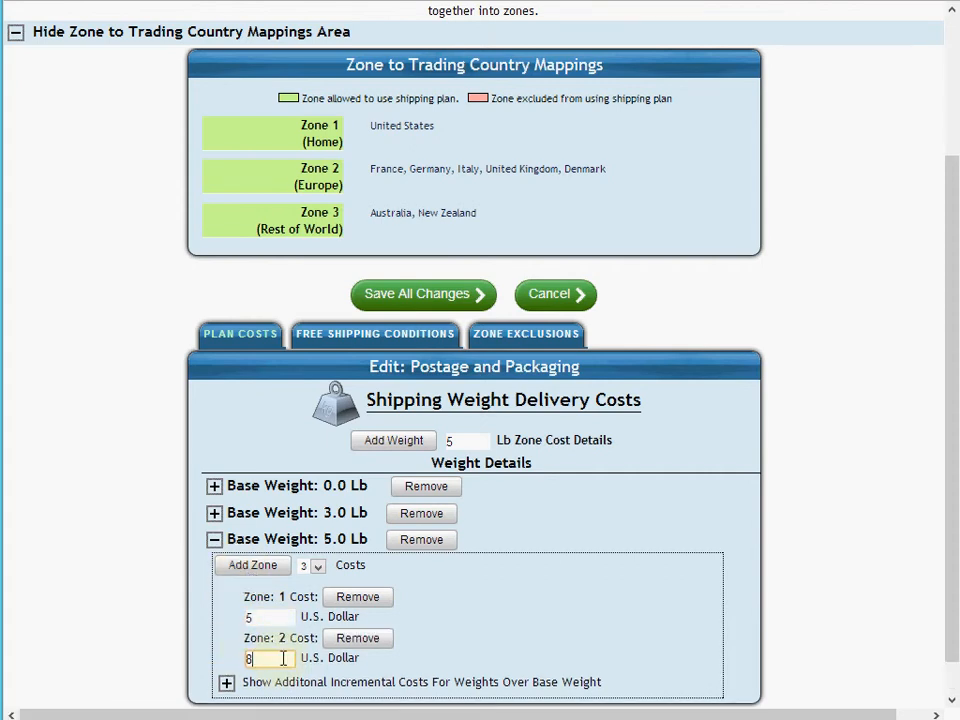
click(240, 566)
scroll(268, 665, down, 1)
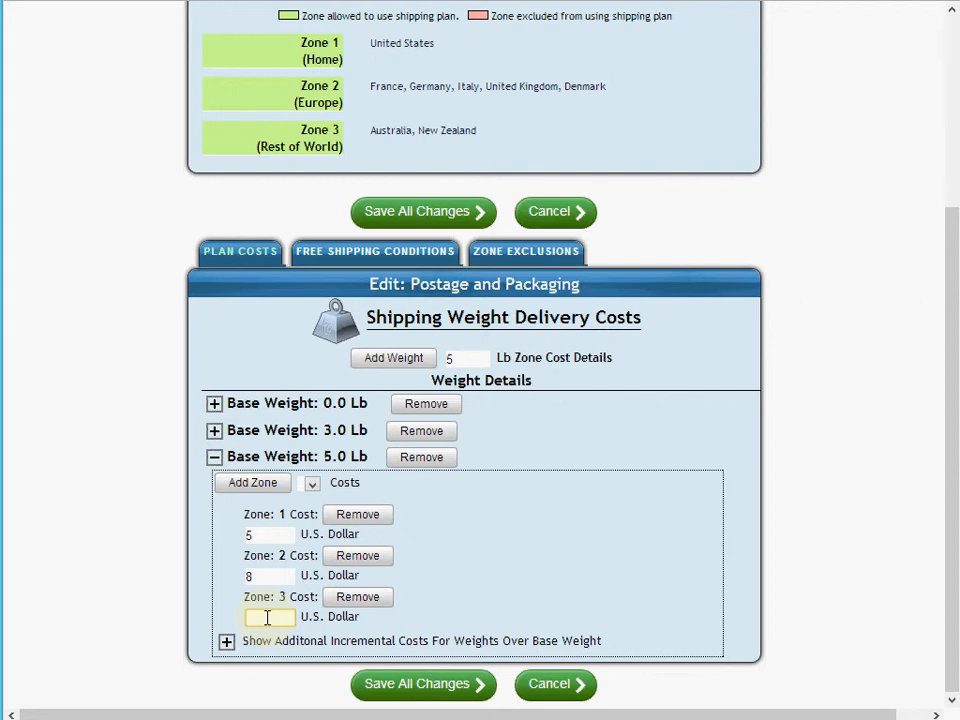
text(9)
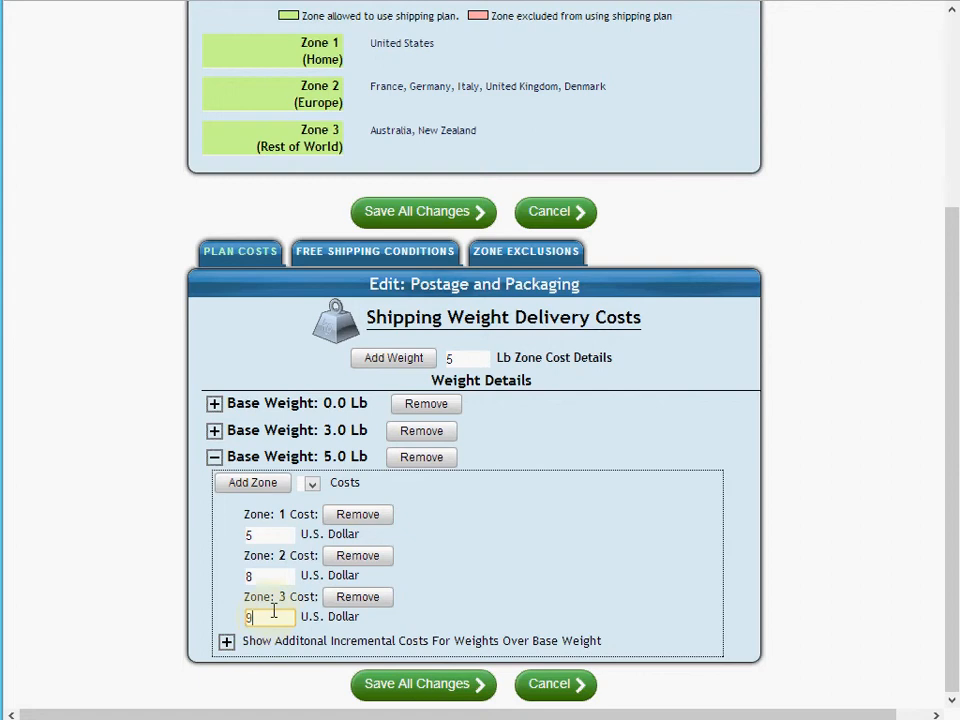
click(196, 503)
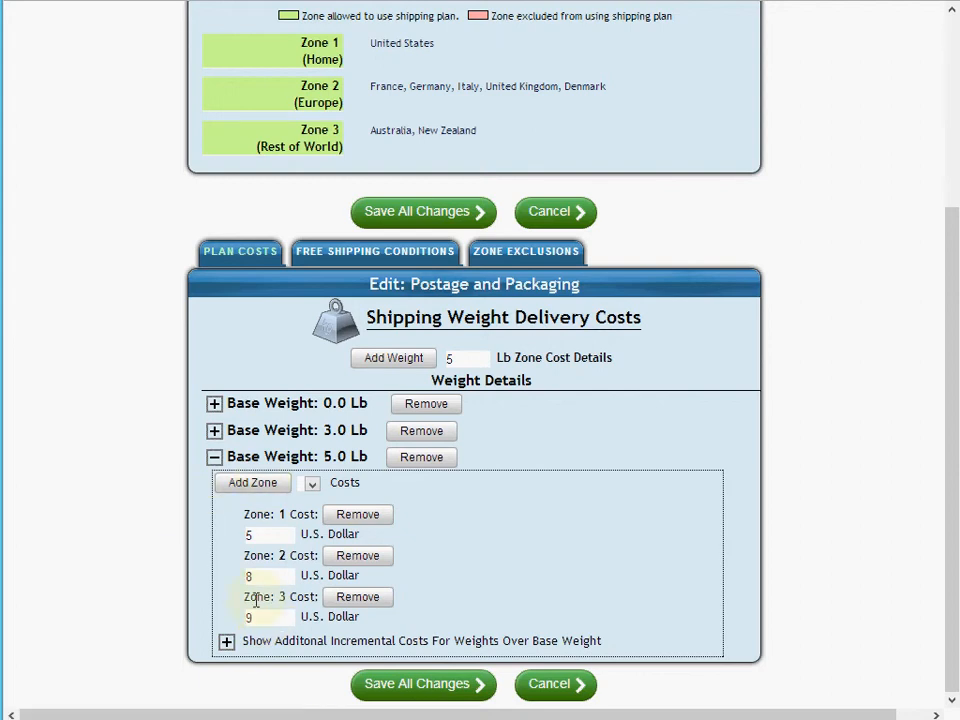
Step: Expand the 0.0 Lb and 3.0 Lb cost details and review the zone costs of all three base weights
click(214, 430)
click(214, 403)
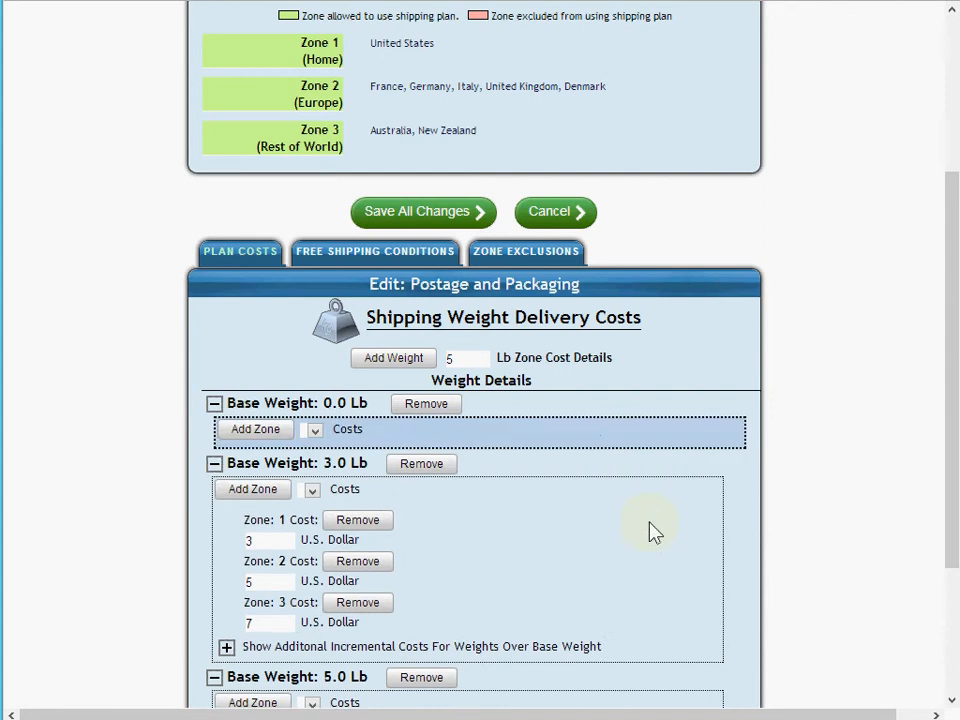
scroll(650, 530, down, 4)
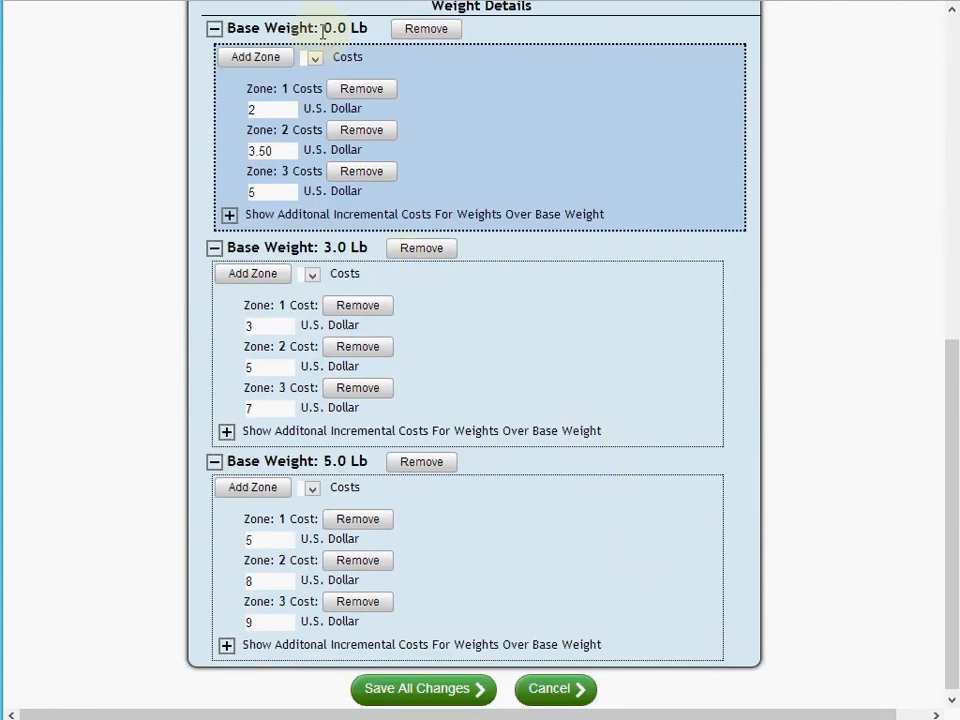
drag(324, 28, 368, 28)
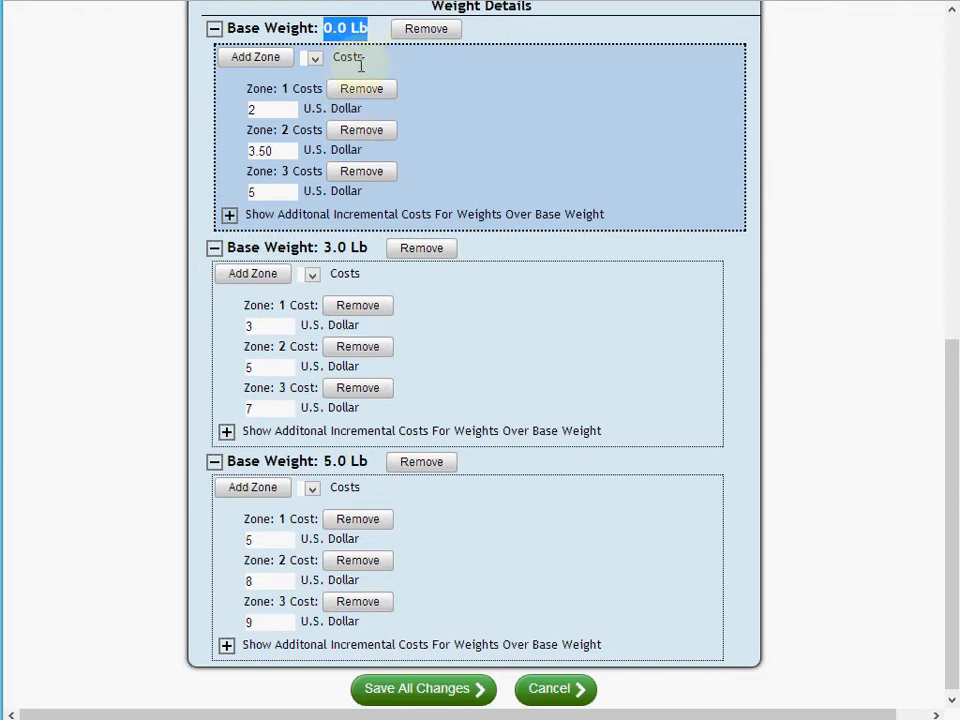
click(284, 107)
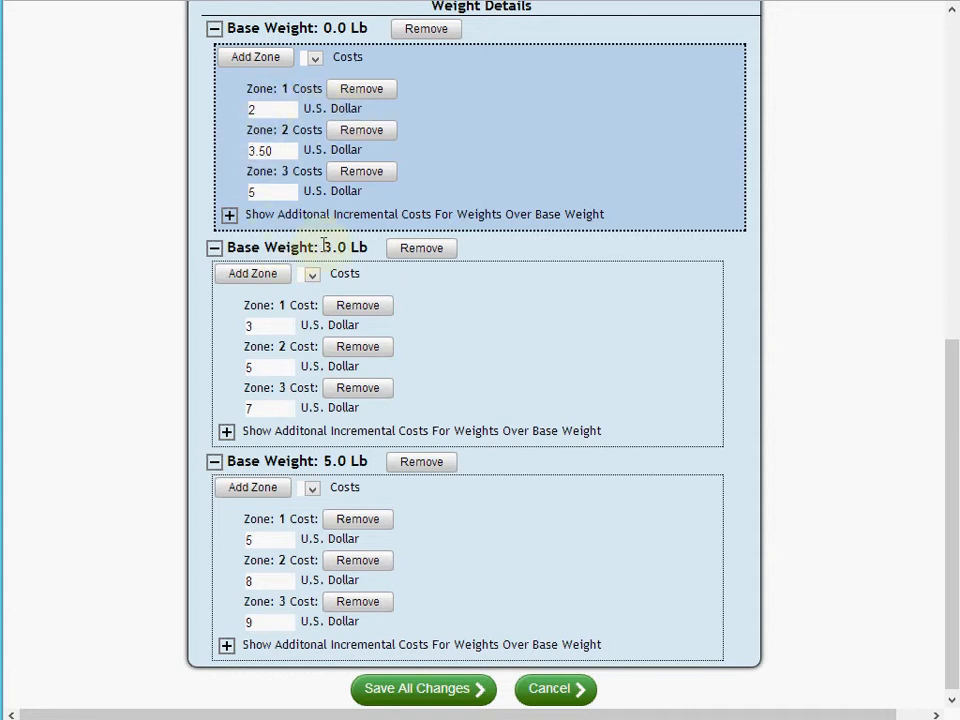
drag(323, 247, 368, 247)
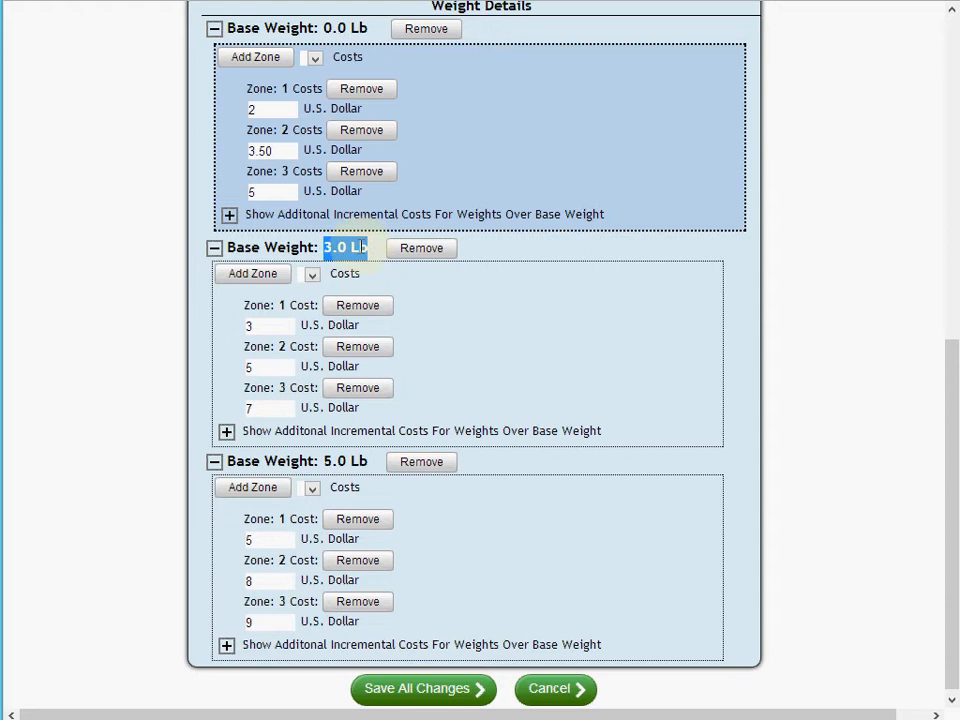
click(370, 247)
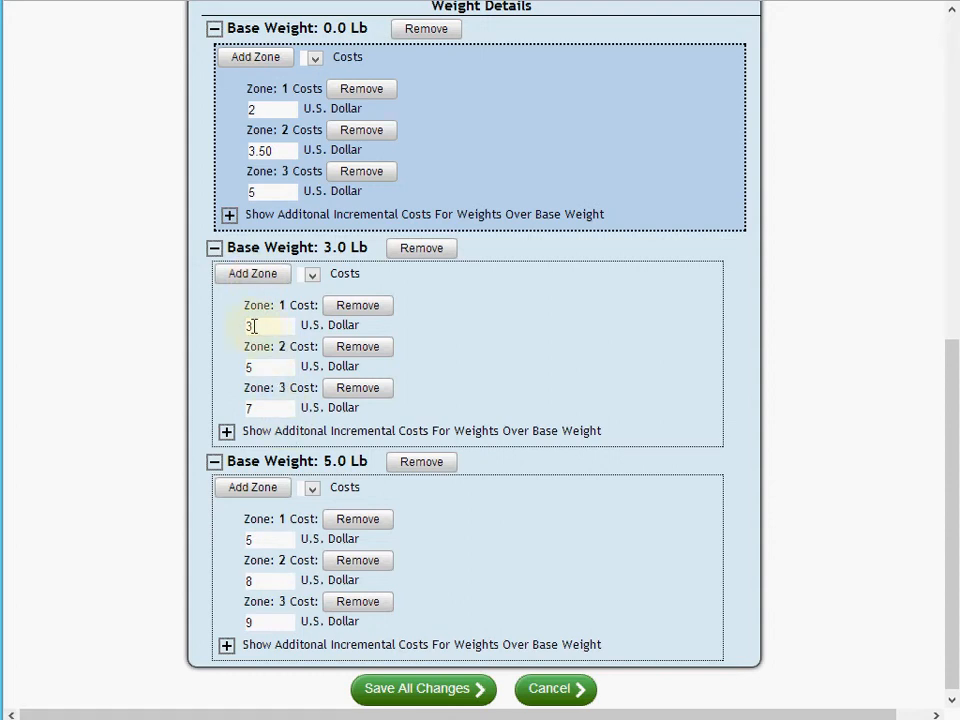
drag(258, 325, 330, 325)
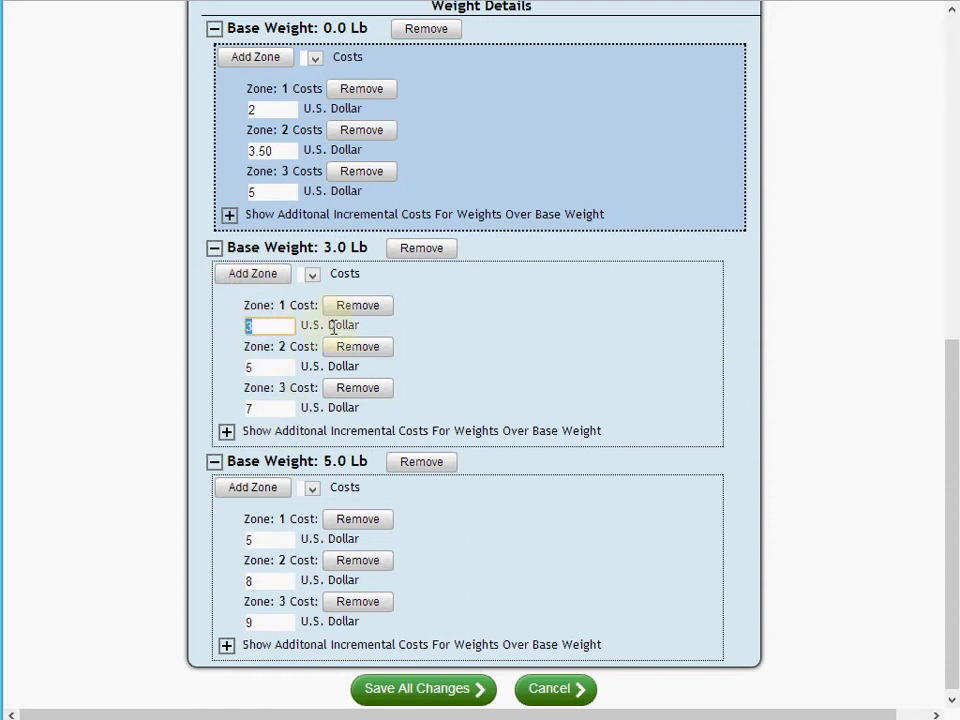
click(333, 327)
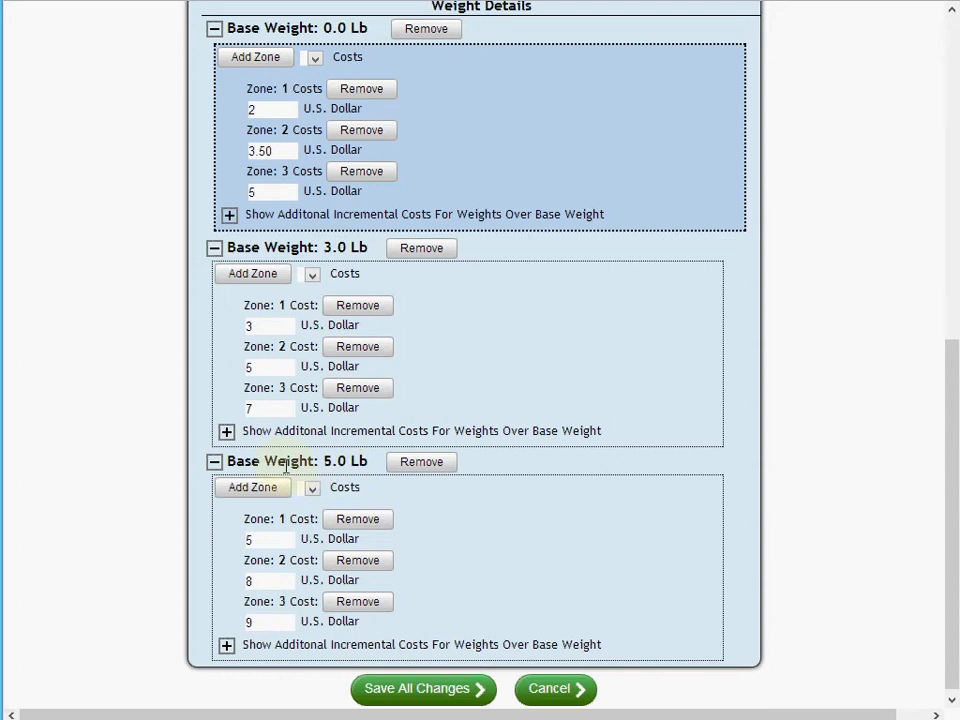
drag(325, 460, 371, 461)
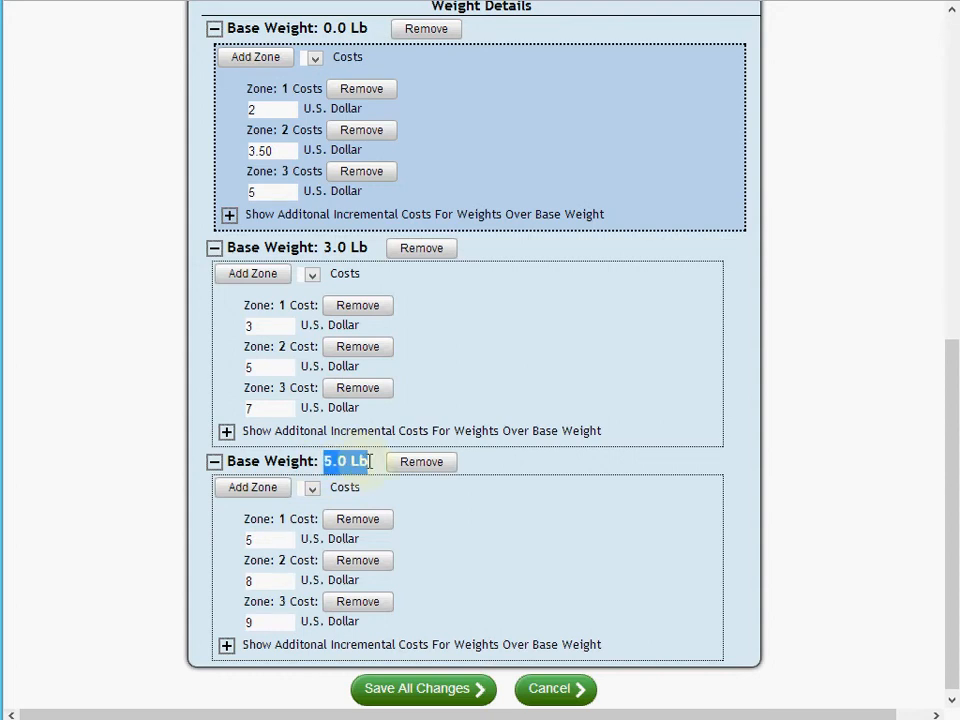
click(361, 459)
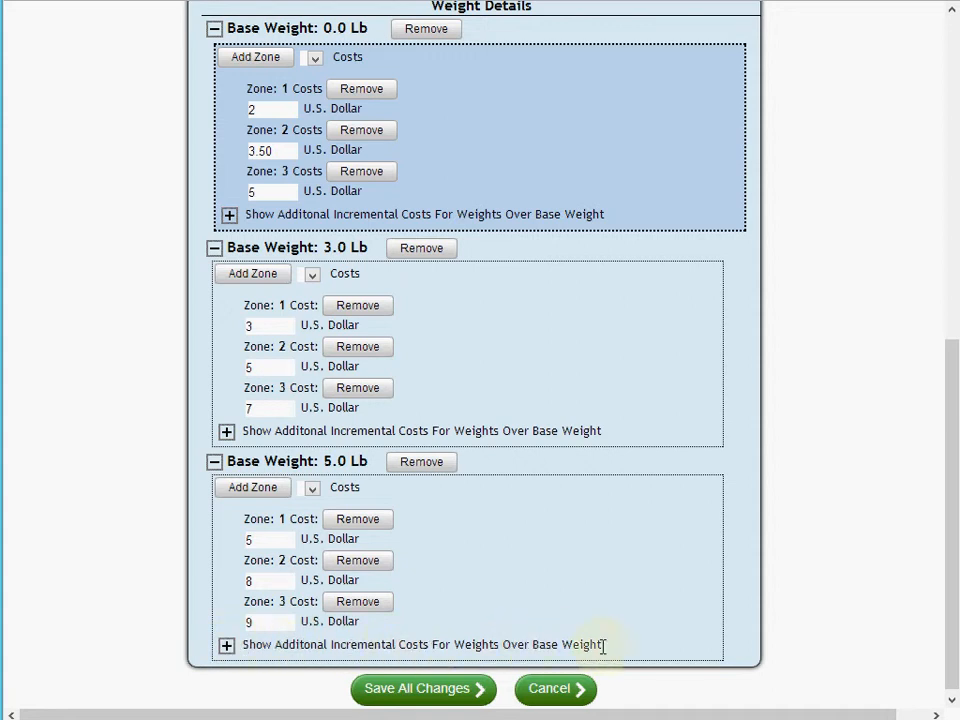
Step: Show the 5.0 Lb base weight's additional incremental costs and set the weight increment above base weight to 0.5 Lb
click(227, 647)
scroll(470, 570, down, 1)
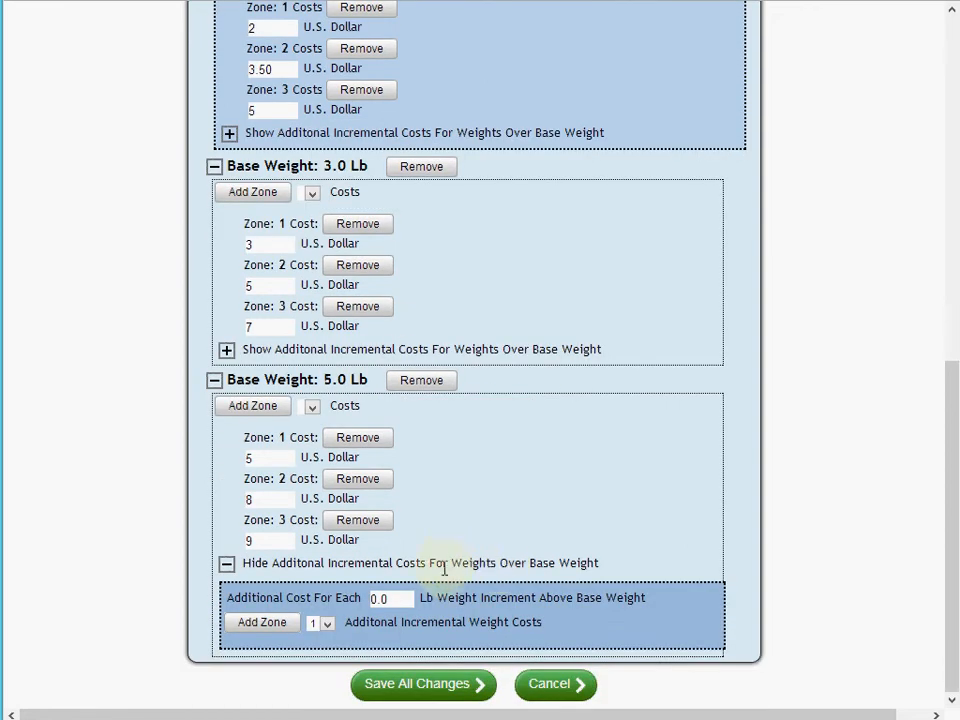
drag(398, 600, 375, 598)
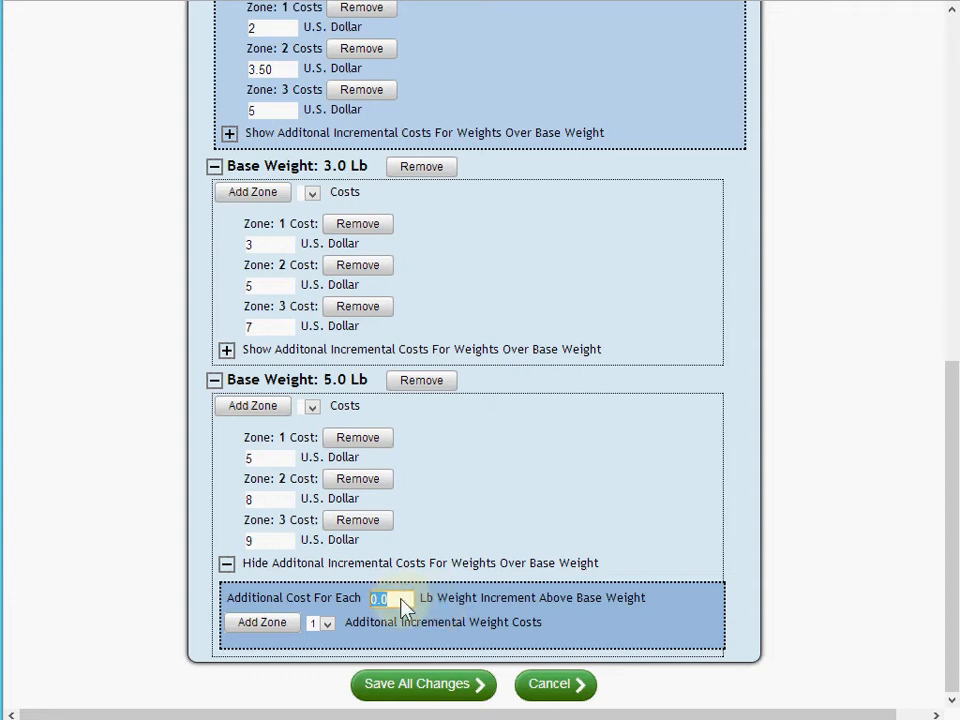
text(0.5)
Step: Add Zone 1 to the 5.0 Lb base weight's incremental costs with an additional cost of 0.50 U.S. Dollar
click(262, 623)
scroll(394, 621, down, 1)
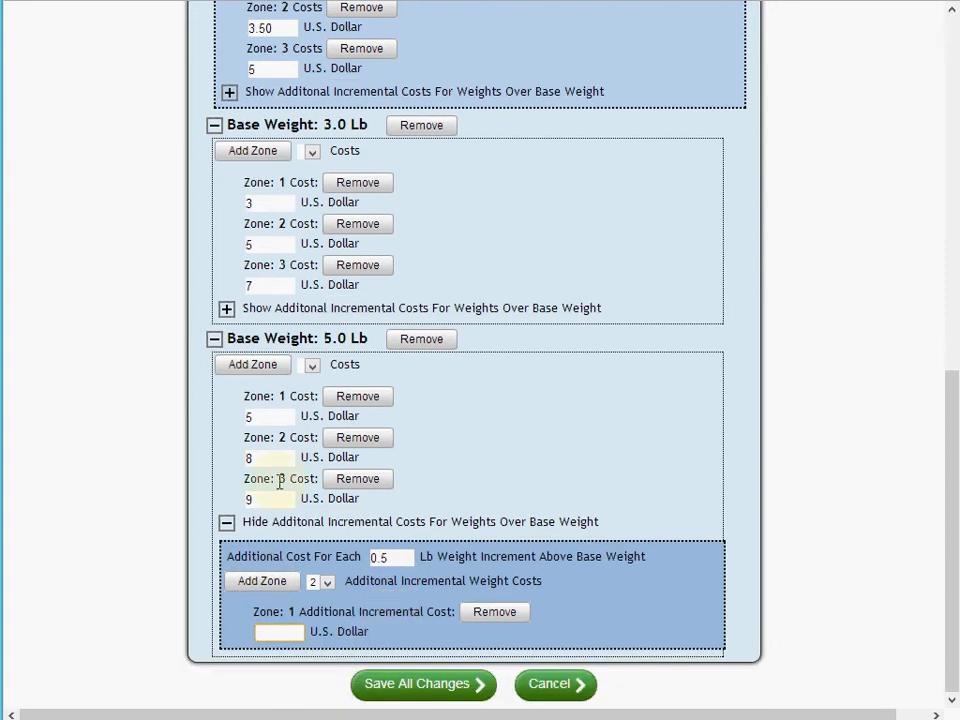
click(248, 417)
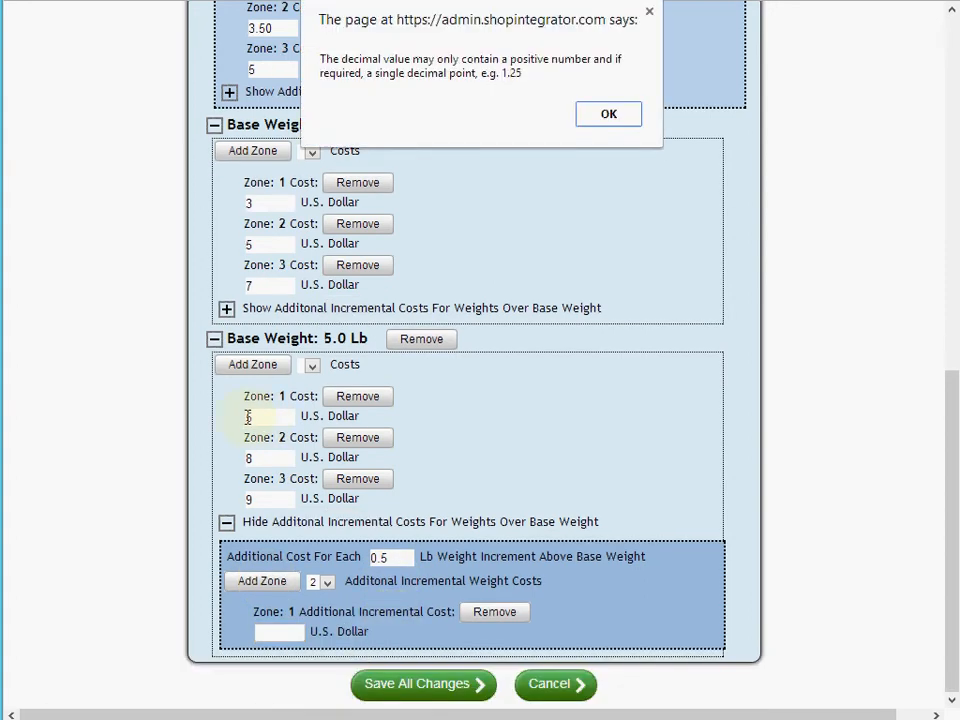
click(620, 125)
click(262, 631)
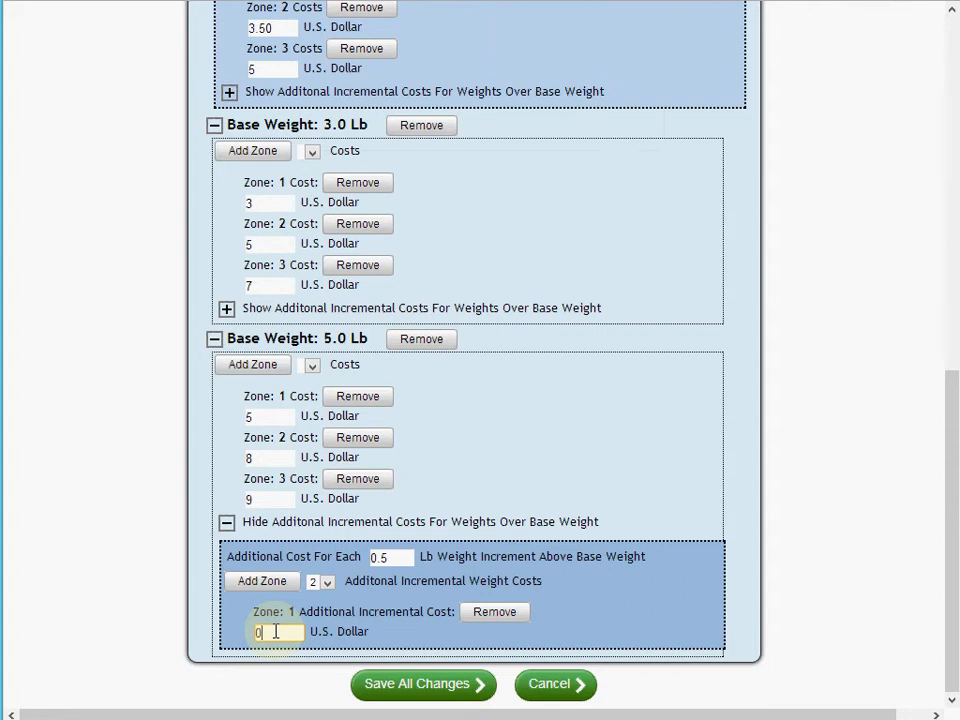
text(0.50)
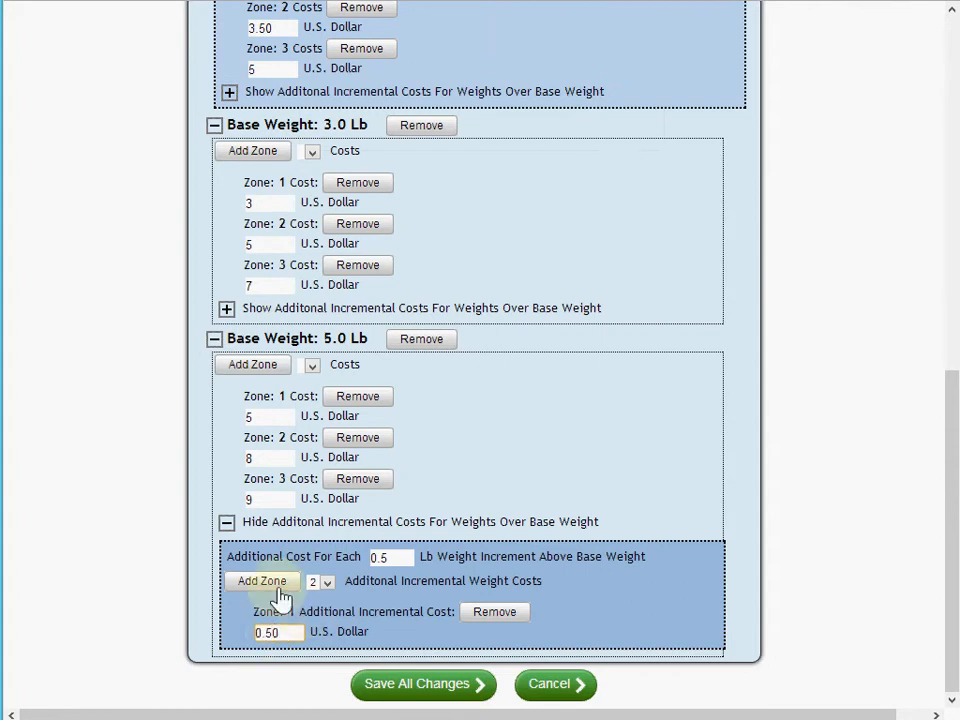
Step: Add Zones 2 and 3 to the incremental weight costs with additional costs of 1 and 1.5 U.S. Dollar
click(262, 581)
click(283, 673)
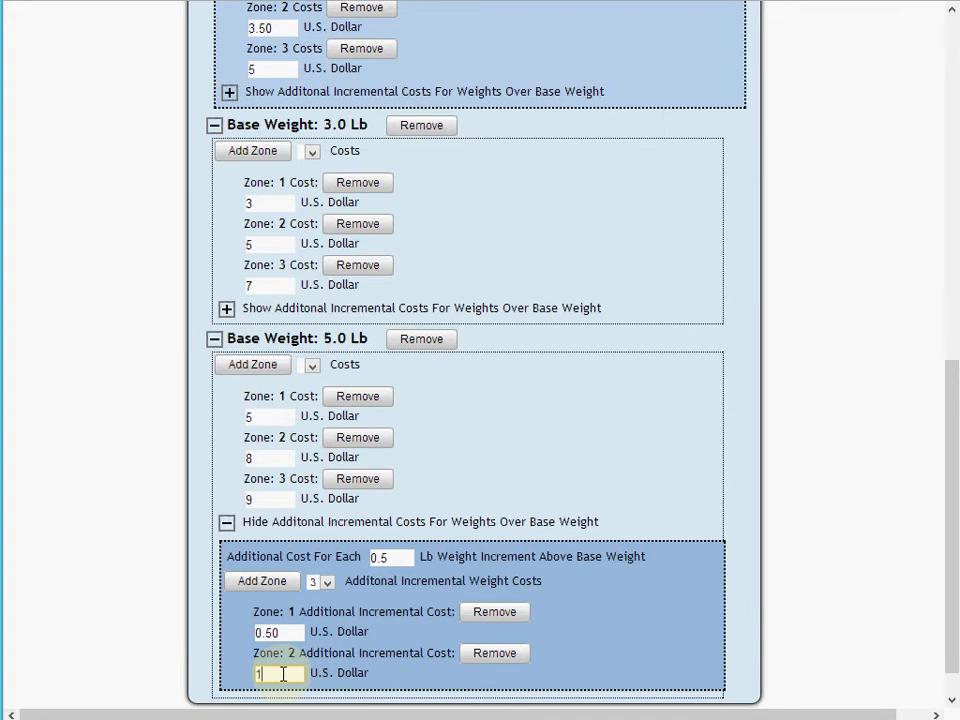
text(1)
click(260, 581)
click(278, 631)
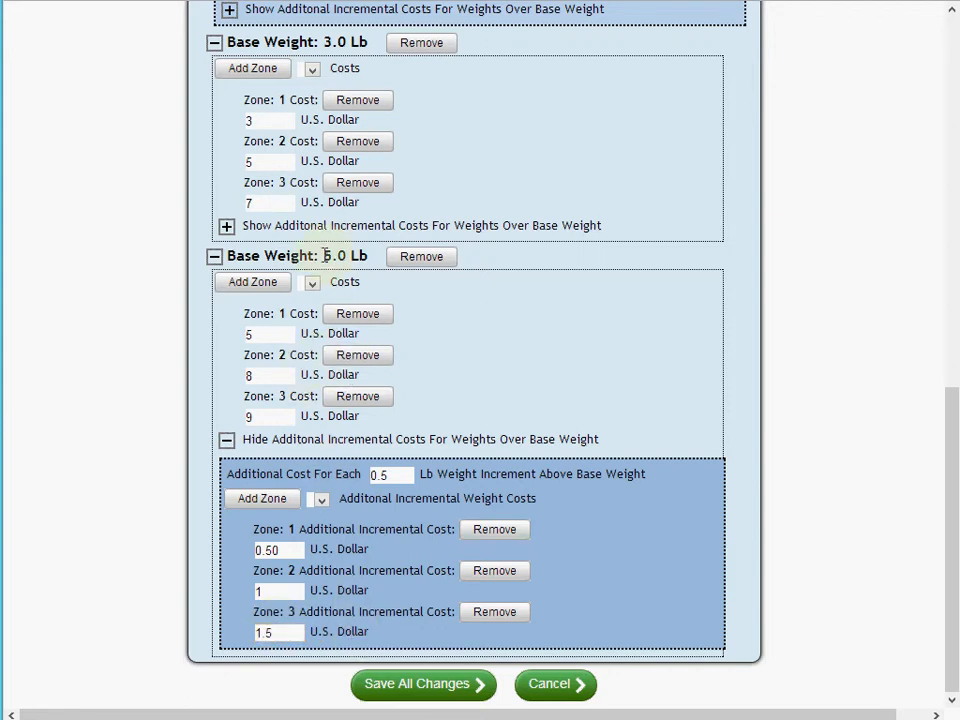
Step: Examine the 5.0 Lb base weight's increment and its Zone 1 base and incremental costs, and look over the other base weights
drag(327, 256, 364, 257)
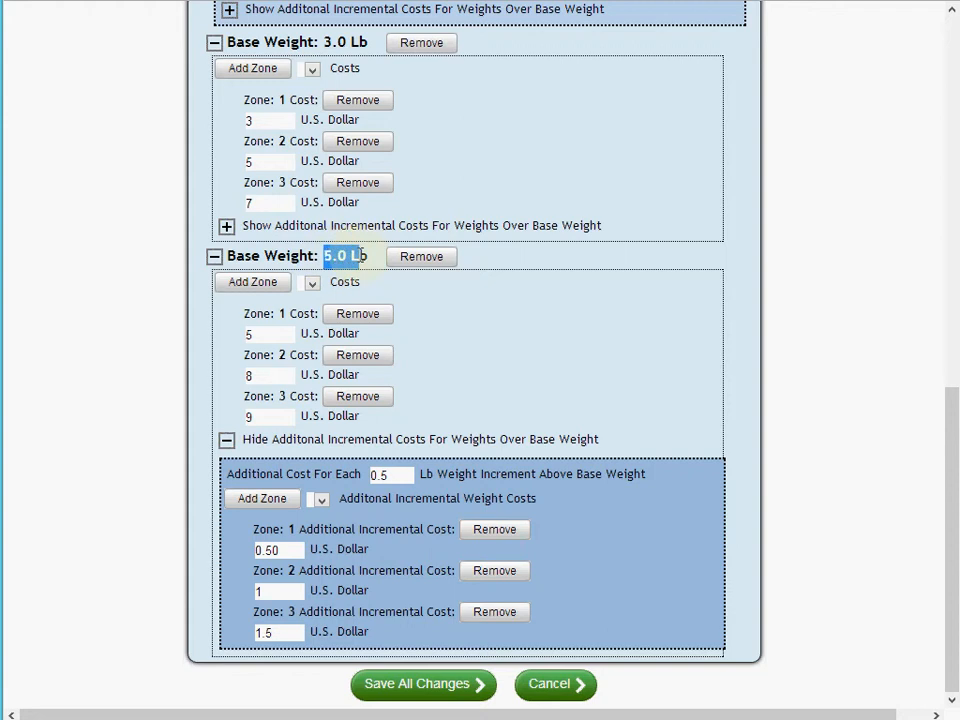
double_click(376, 476)
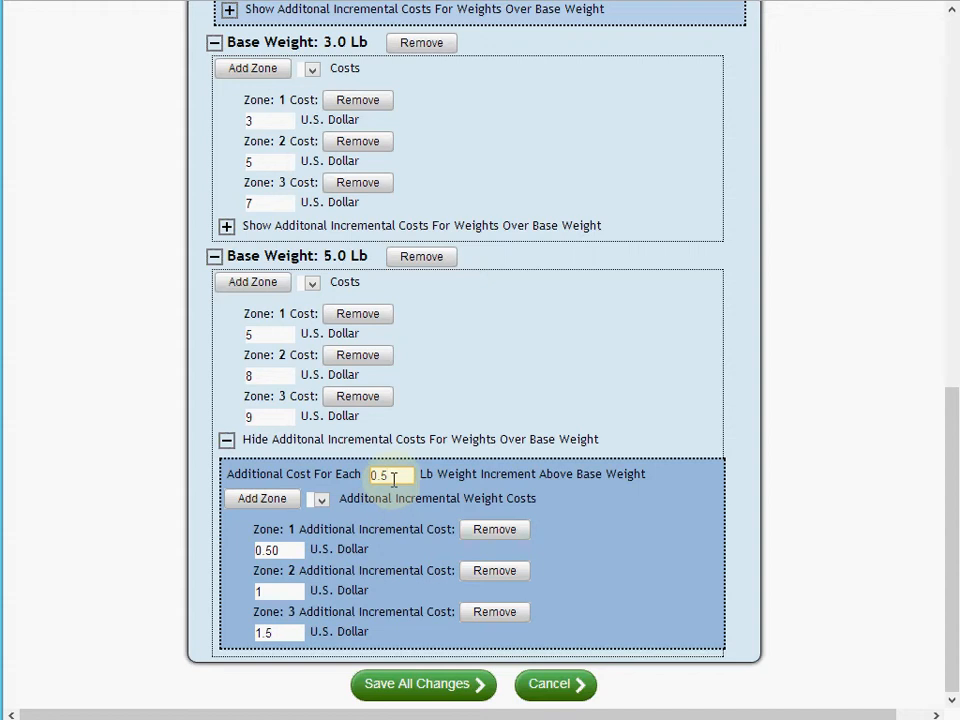
click(249, 335)
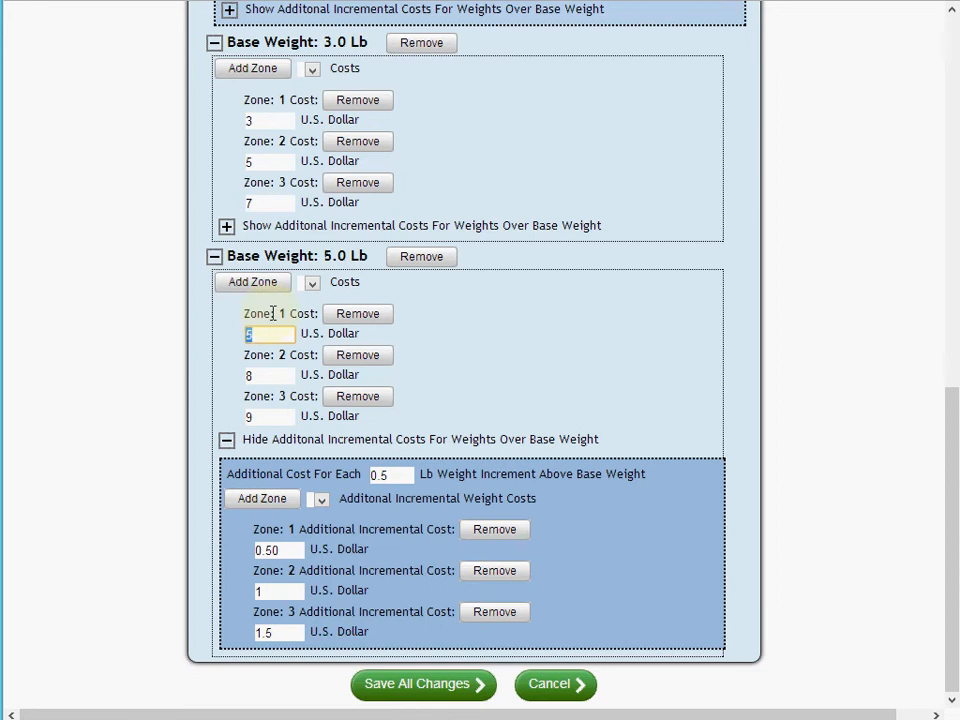
click(248, 549)
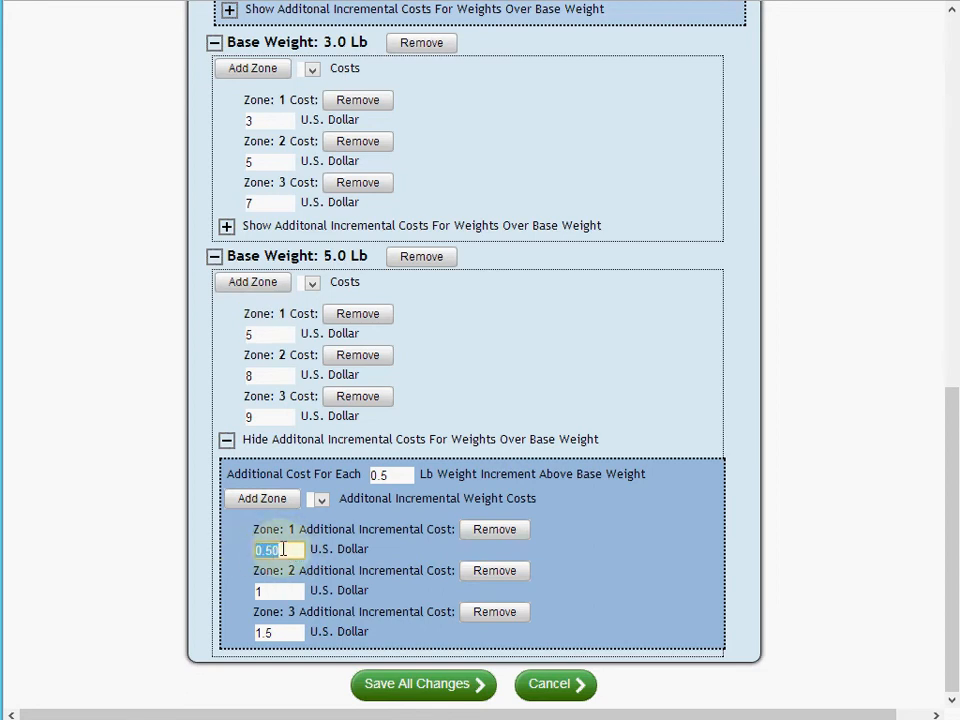
click(283, 549)
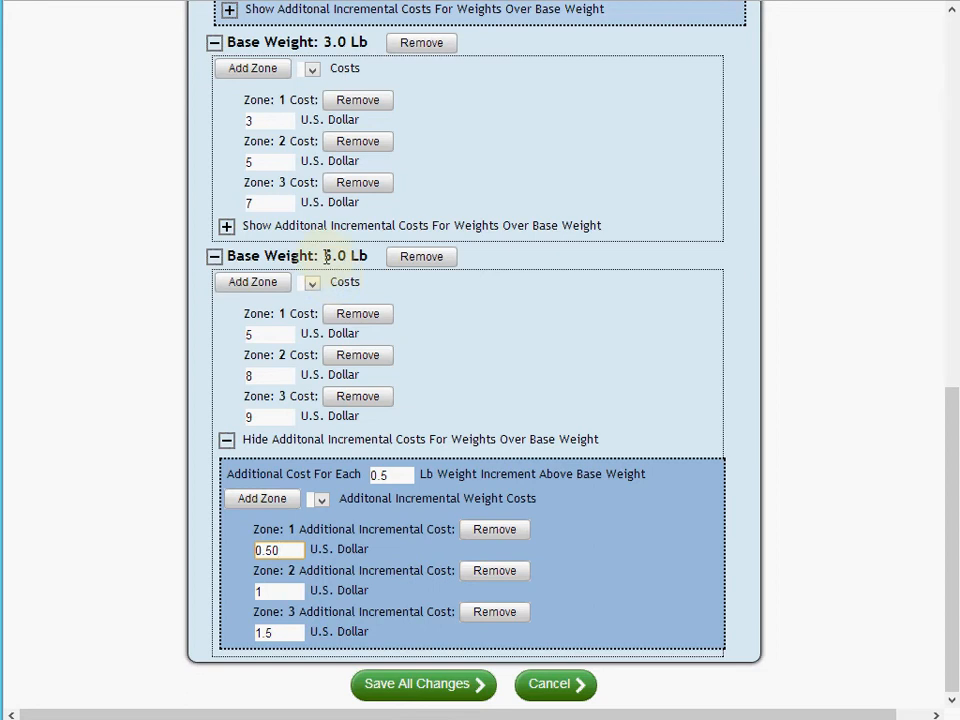
drag(325, 256, 368, 257)
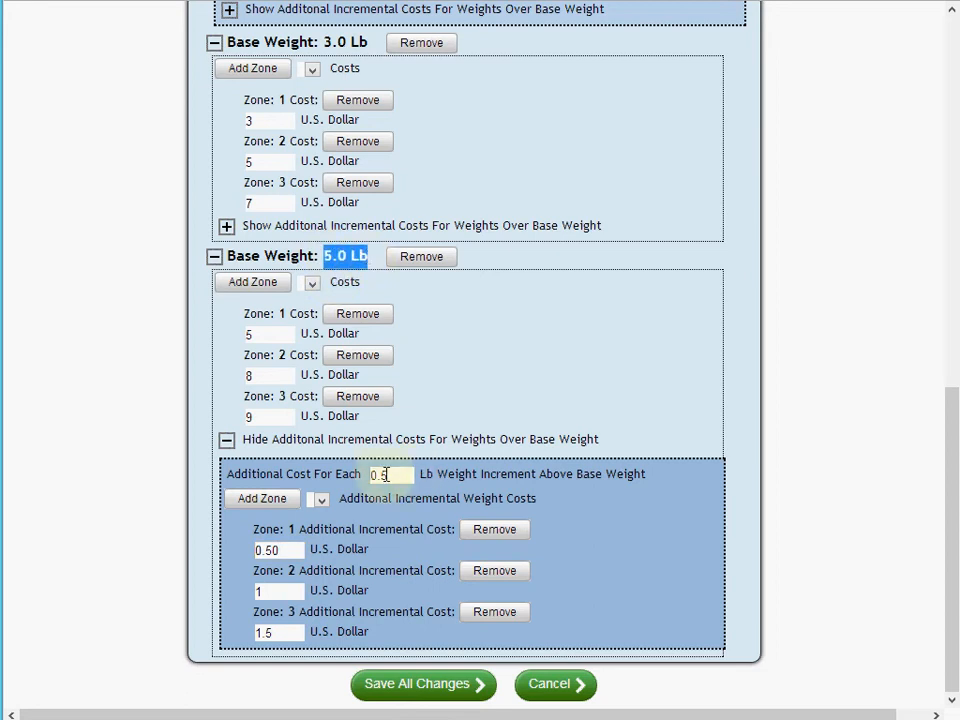
drag(390, 476, 367, 478)
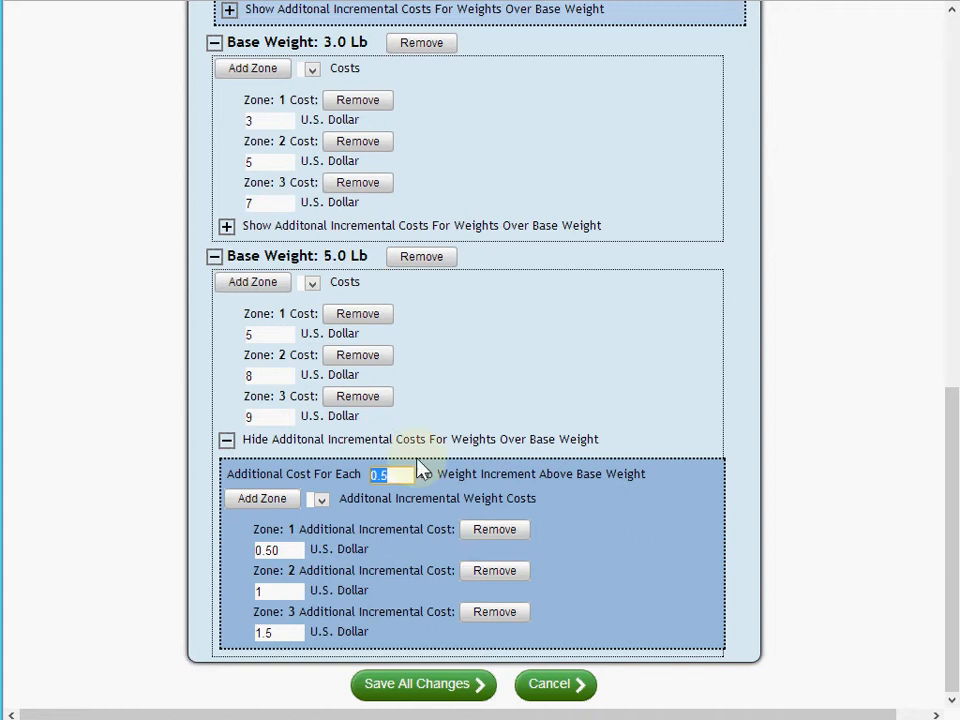
click(406, 480)
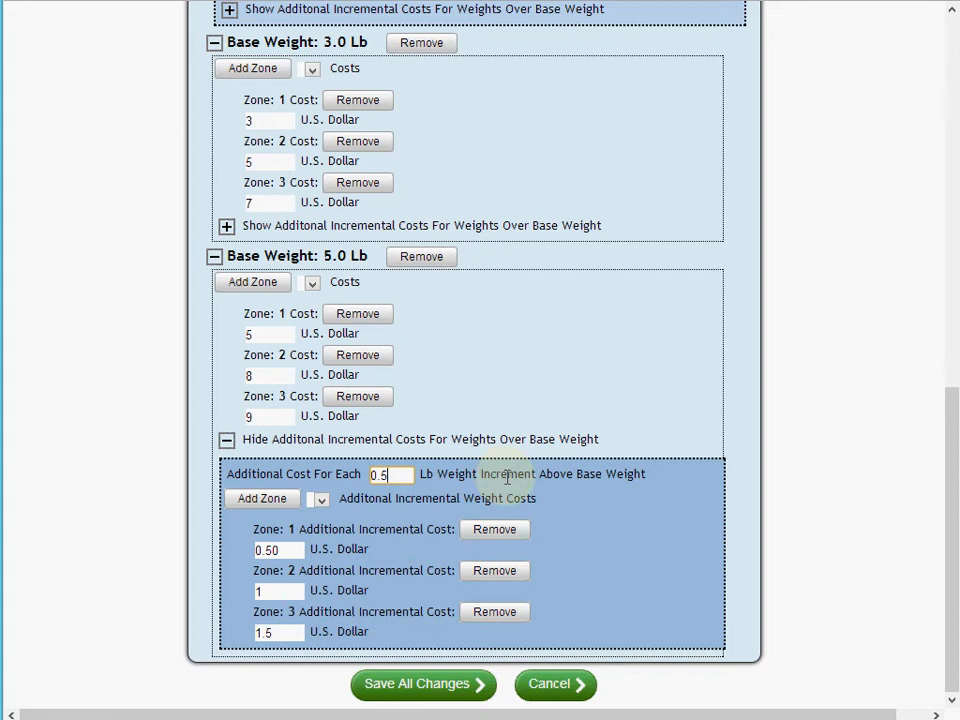
drag(281, 336, 242, 335)
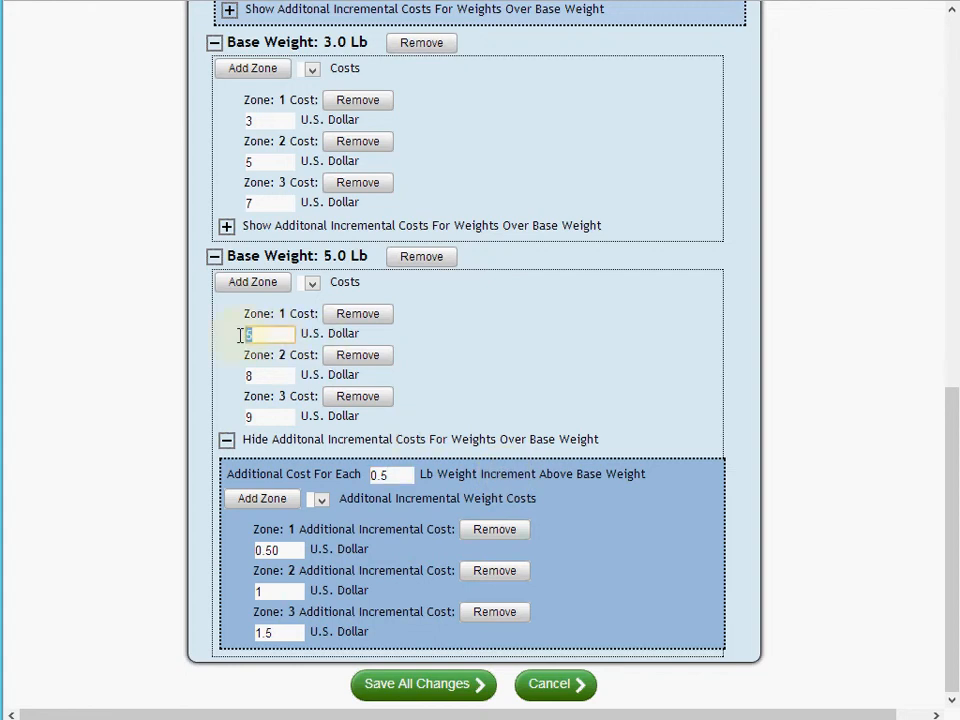
drag(285, 551, 262, 551)
click(293, 551)
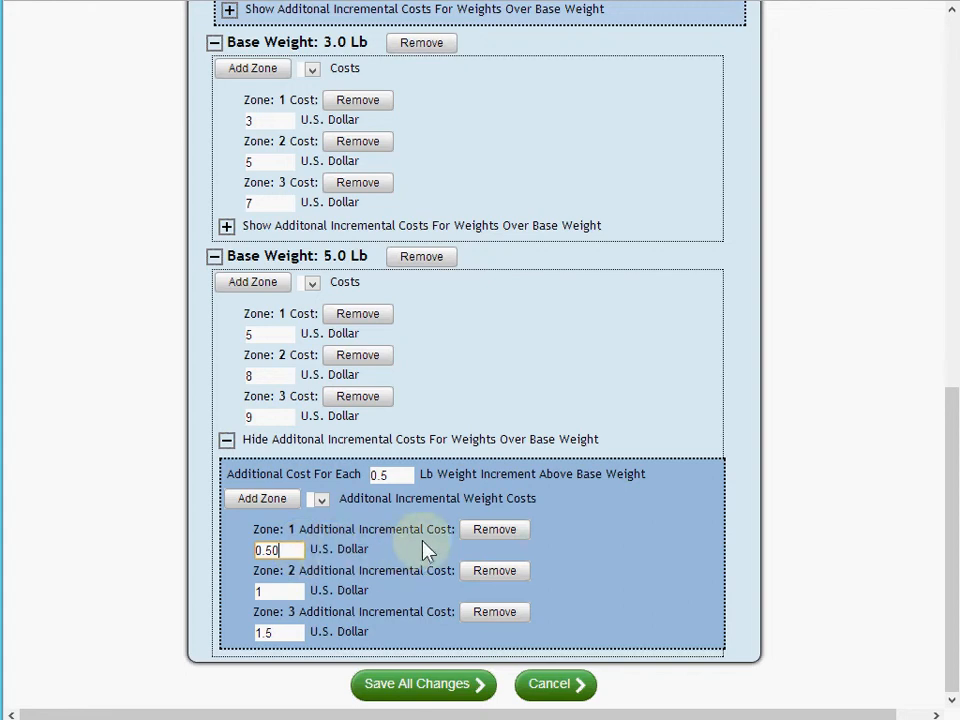
drag(394, 477, 365, 477)
click(394, 475)
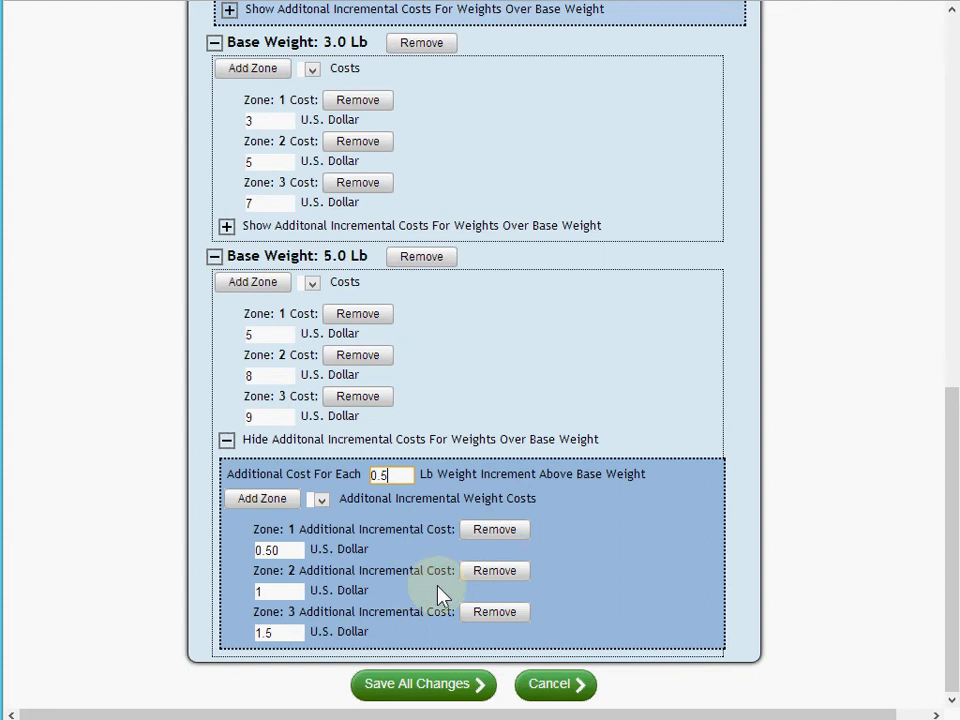
scroll(484, 527, up, 5)
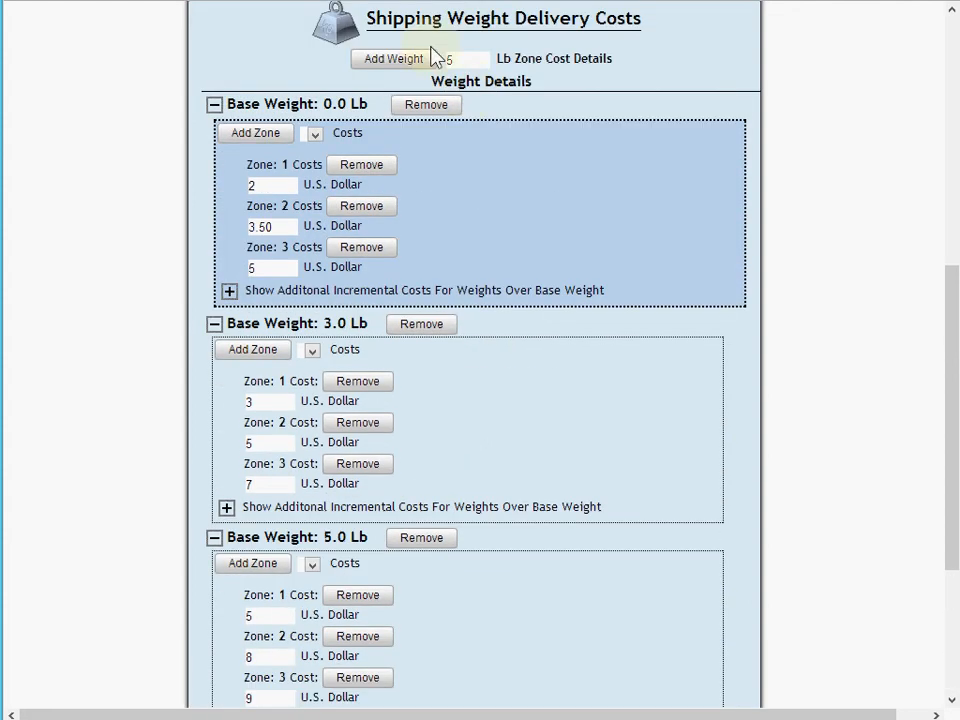
scroll(510, 154, down, 5)
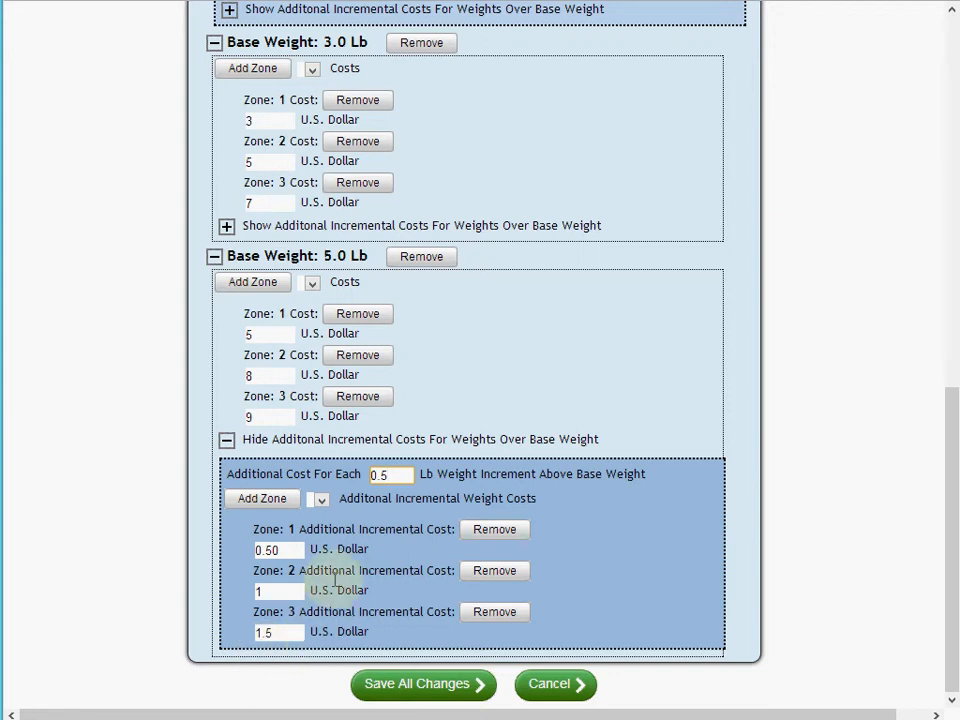
Step: Save all changes to the shipping plan and bring its review table into view
click(530, 503)
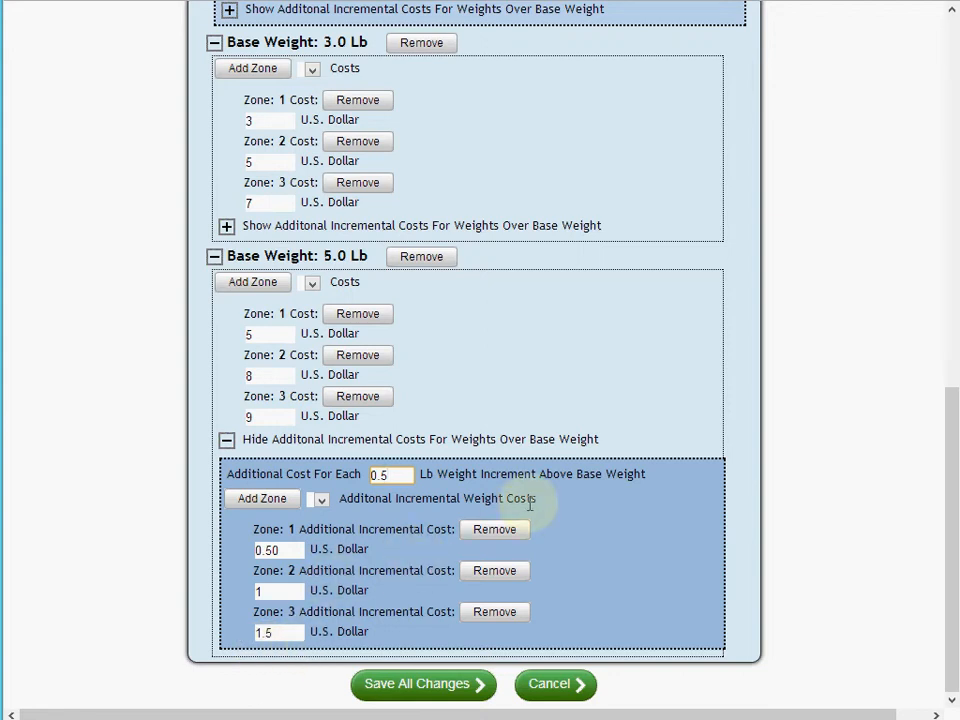
click(427, 690)
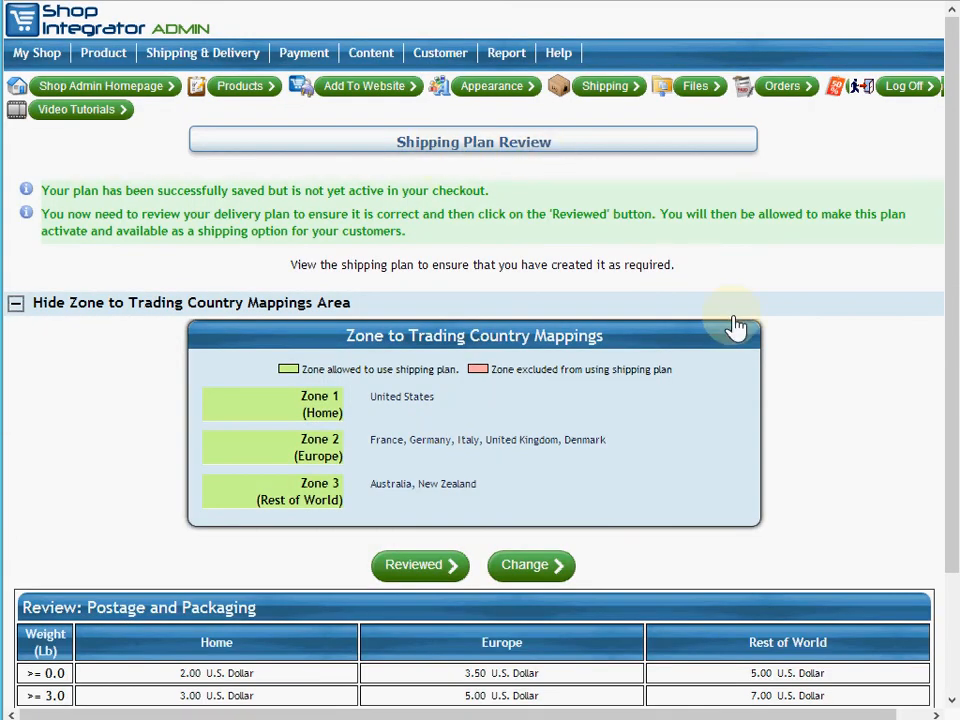
scroll(735, 325, down, 3)
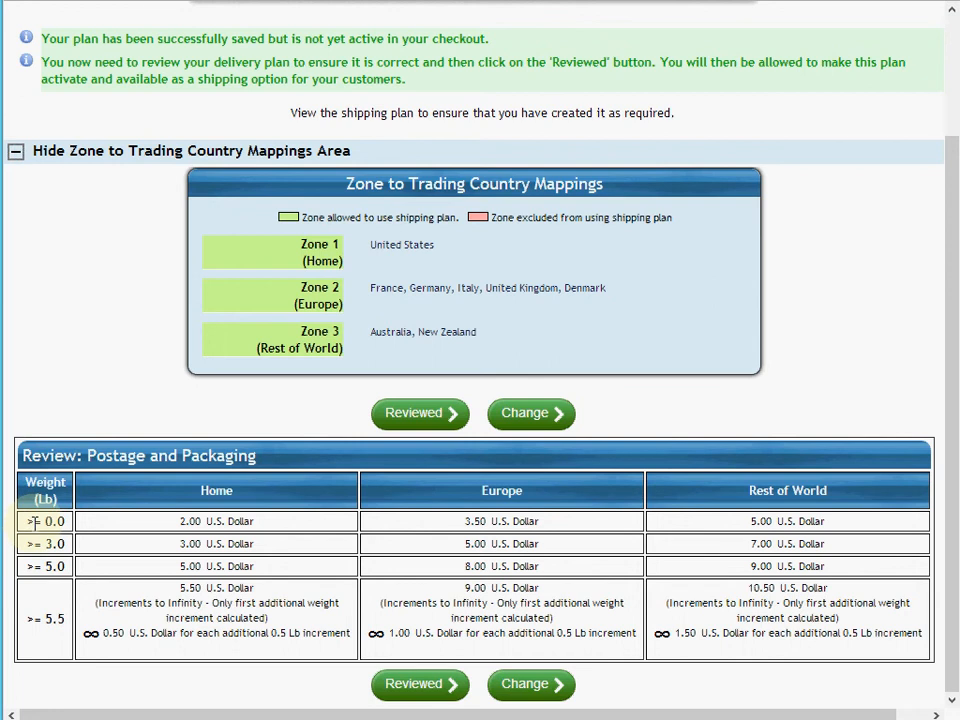
Step: Review the Home zone's delivery costs for the 0.0, 3.0 and 5.0 Lb weights in the Postage and Packaging review table
drag(31, 521, 55, 524)
click(68, 526)
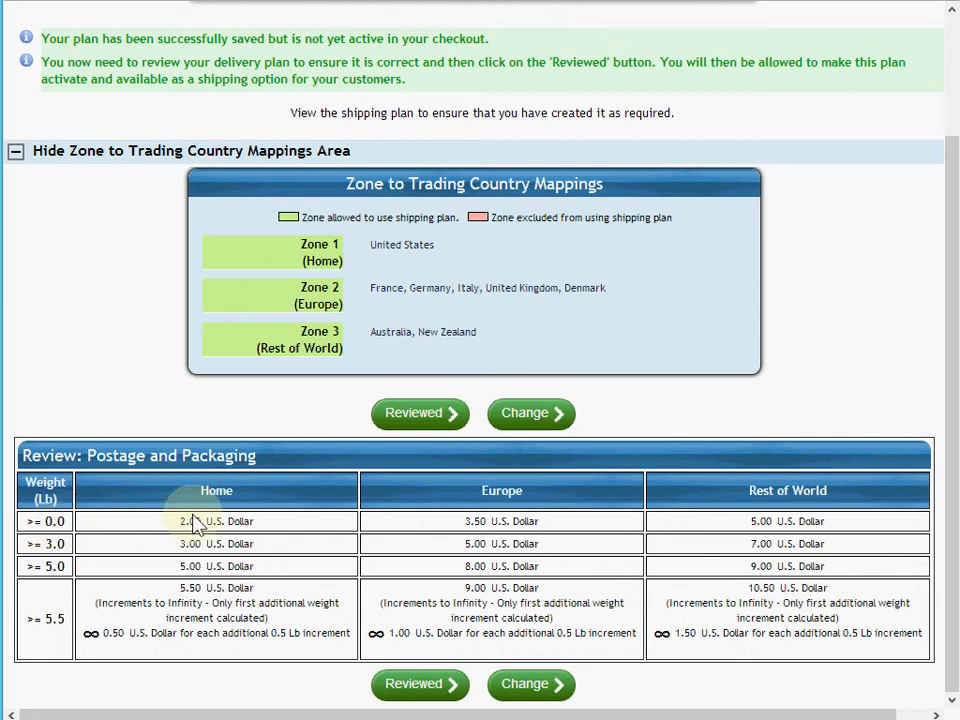
drag(179, 521, 189, 521)
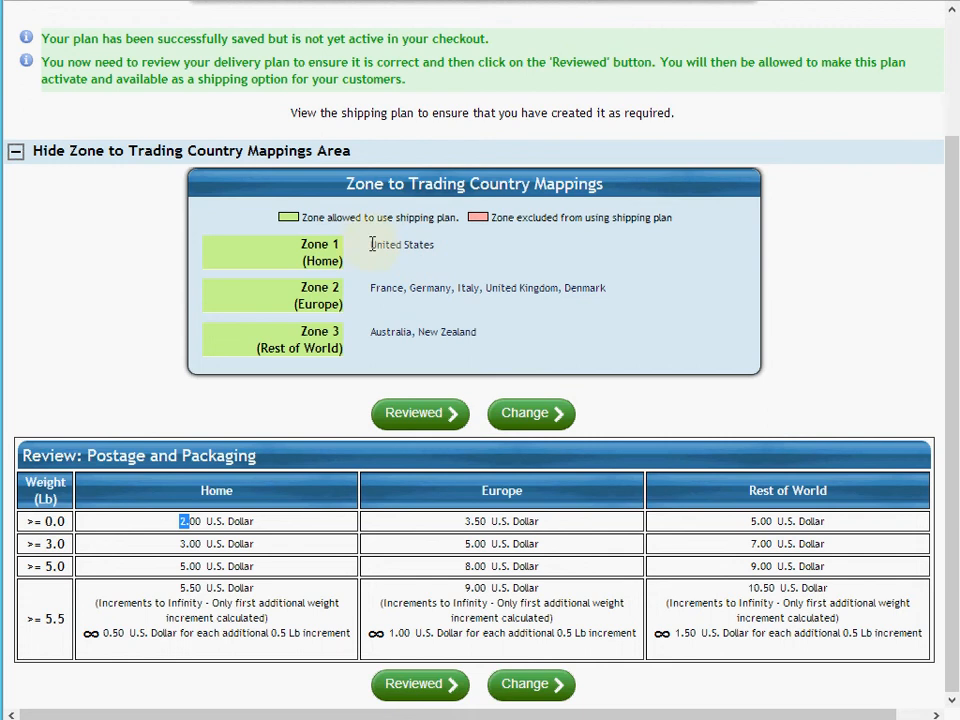
click(245, 519)
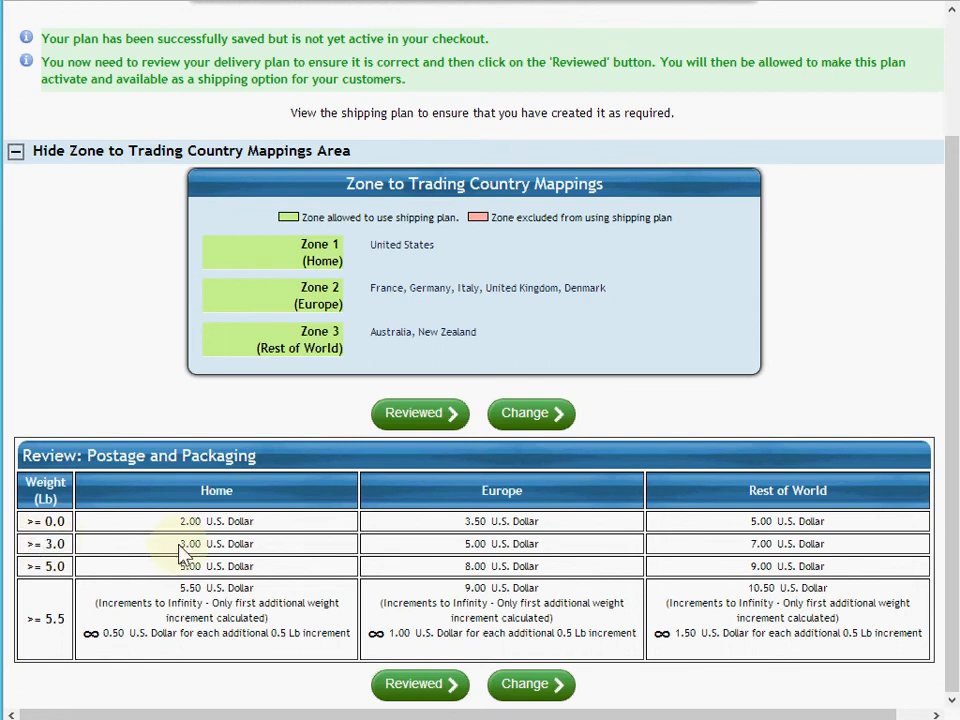
drag(181, 543, 204, 543)
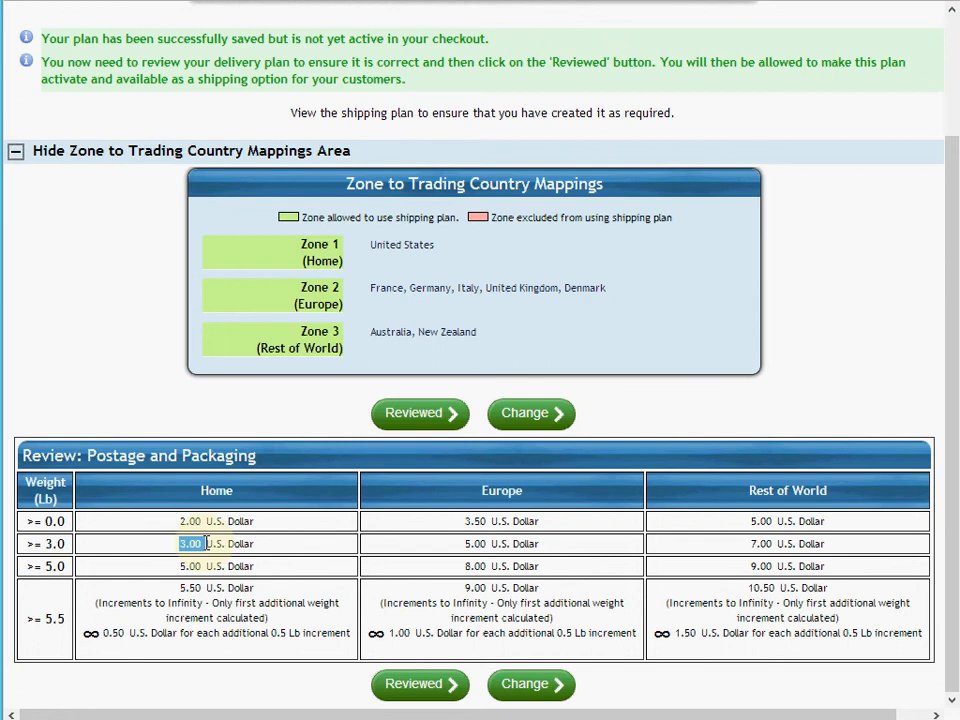
click(207, 543)
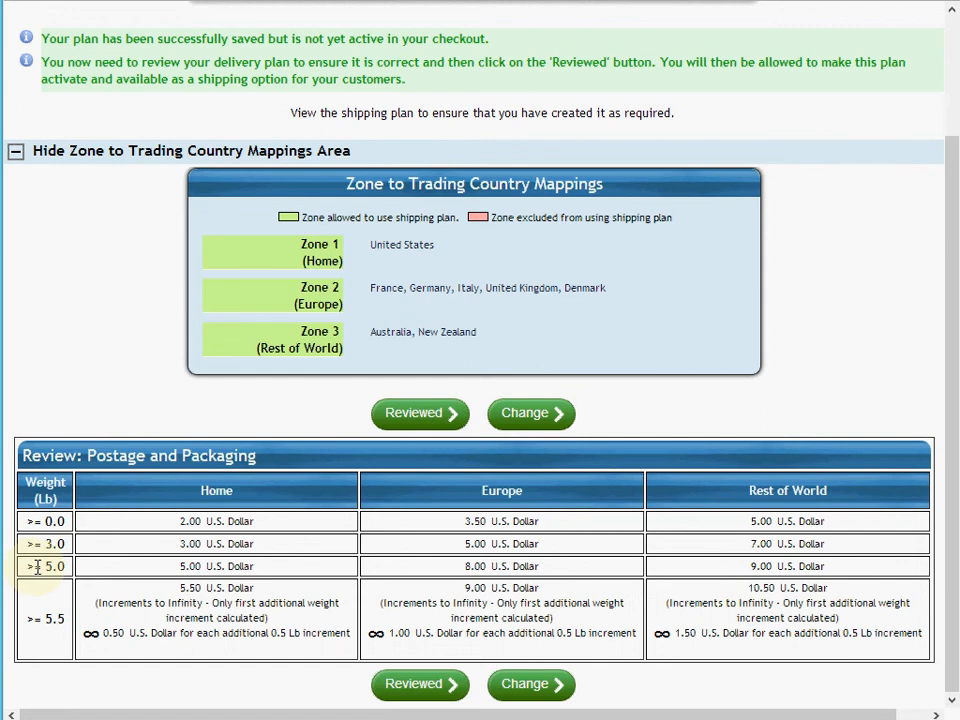
drag(28, 566, 60, 567)
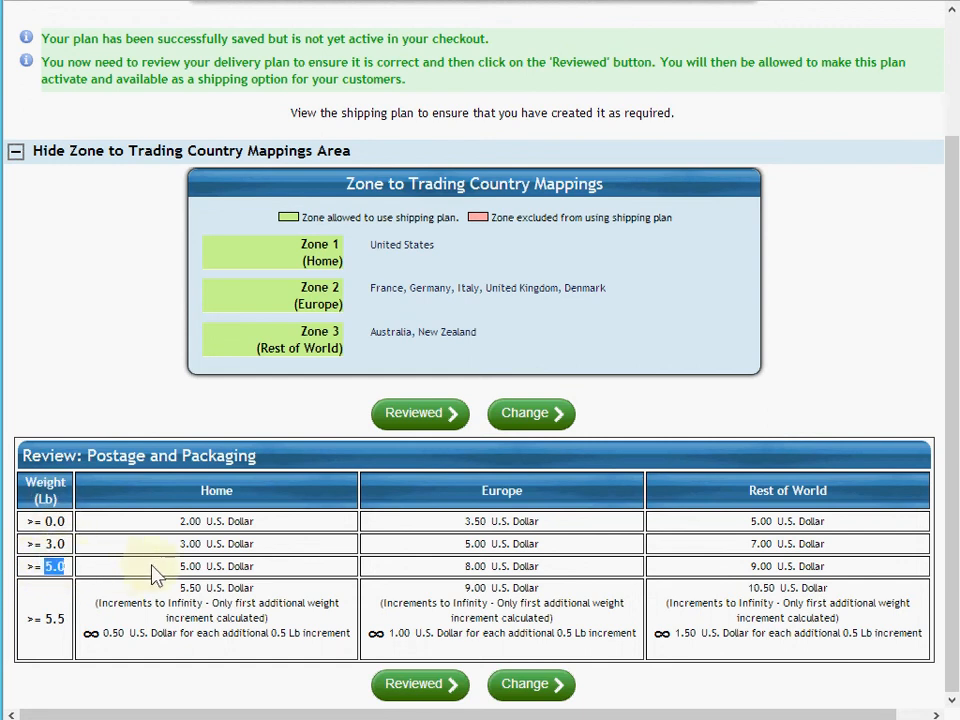
drag(172, 566, 273, 566)
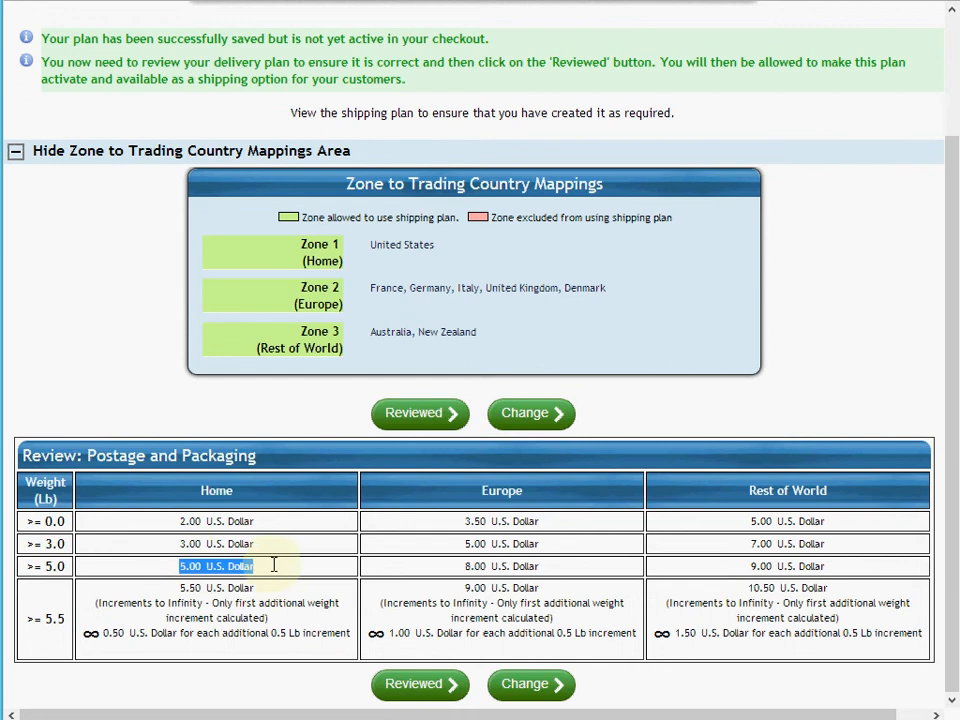
click(193, 568)
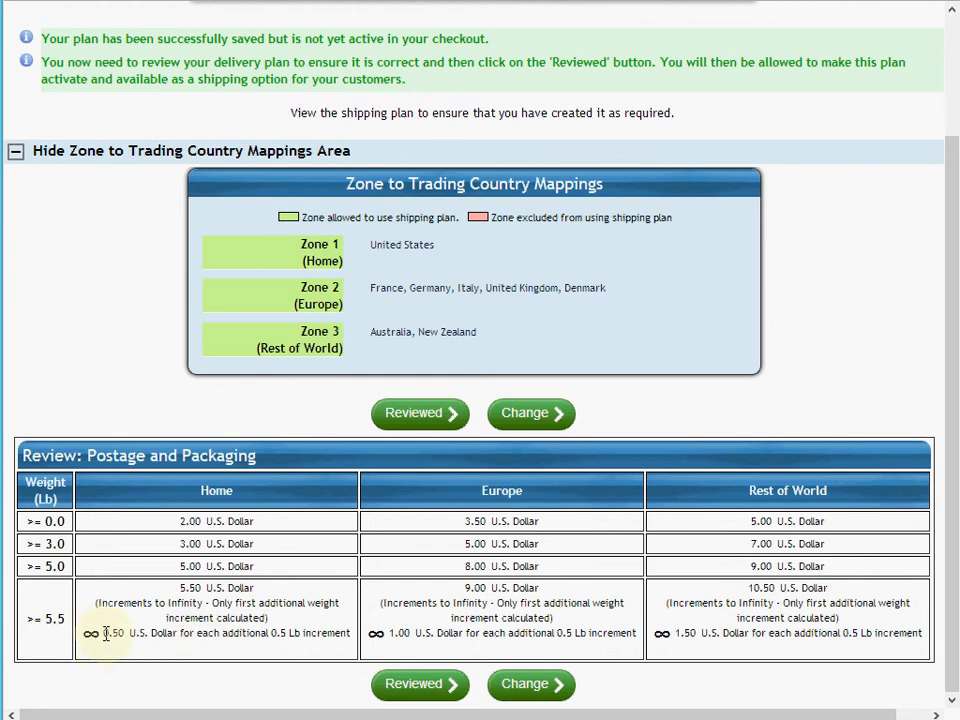
Step: Check the Home zone's additional cost and weight increment for shipments of 5.5 Lb and over
drag(103, 633, 140, 633)
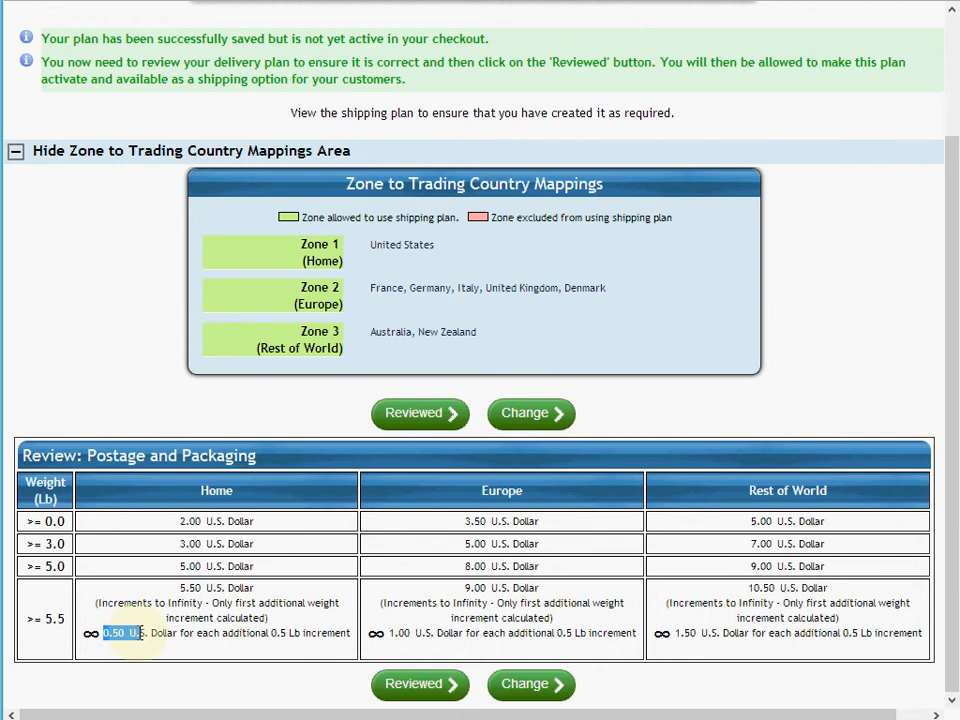
drag(141, 633, 181, 633)
click(208, 634)
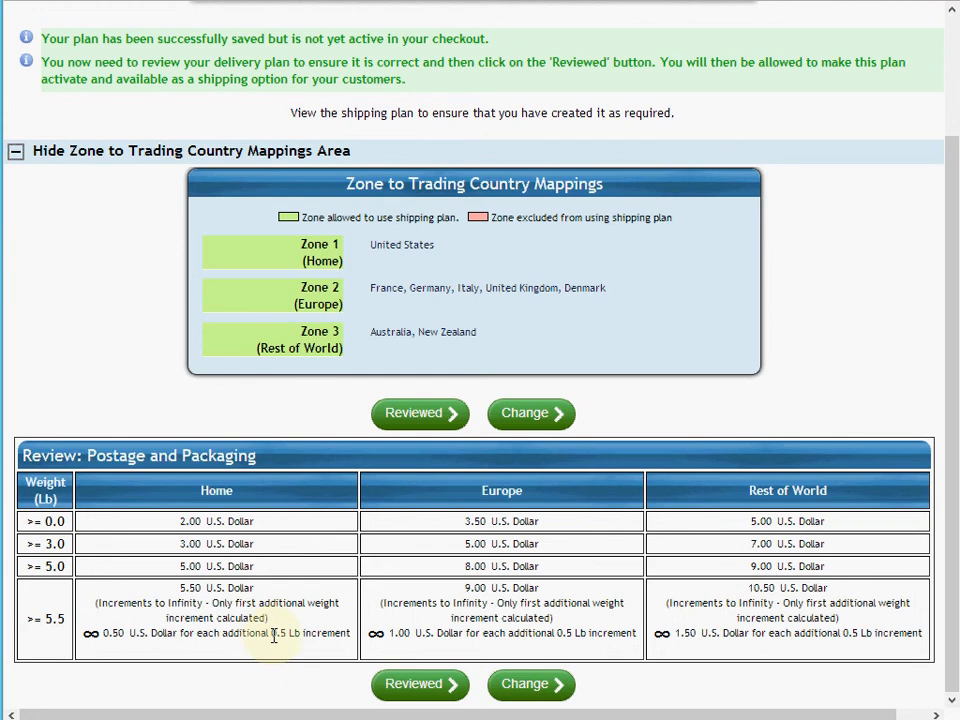
drag(271, 634, 285, 636)
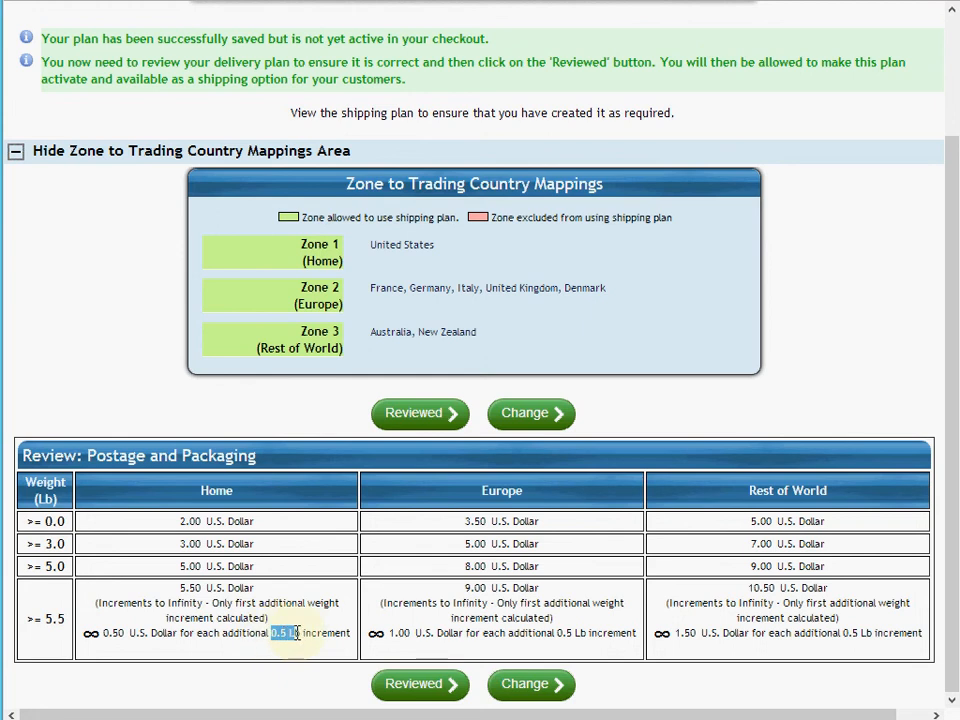
Step: Re-examine the Home zone's base cost, weight increment and cost per additional increment in the 5.5 Lb and over row
click(340, 640)
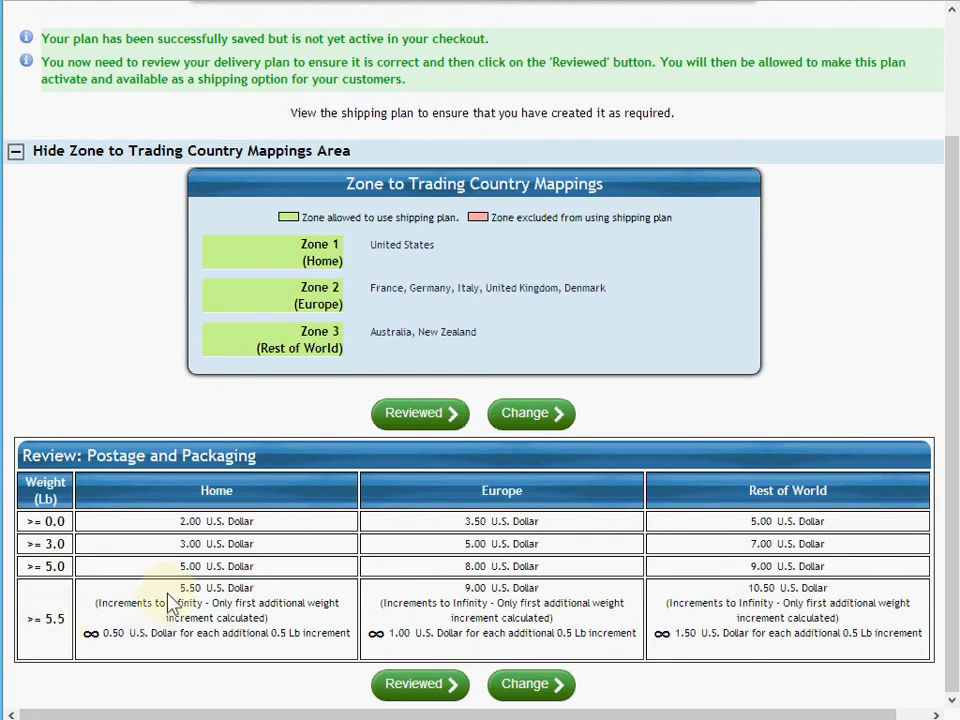
drag(181, 588, 204, 592)
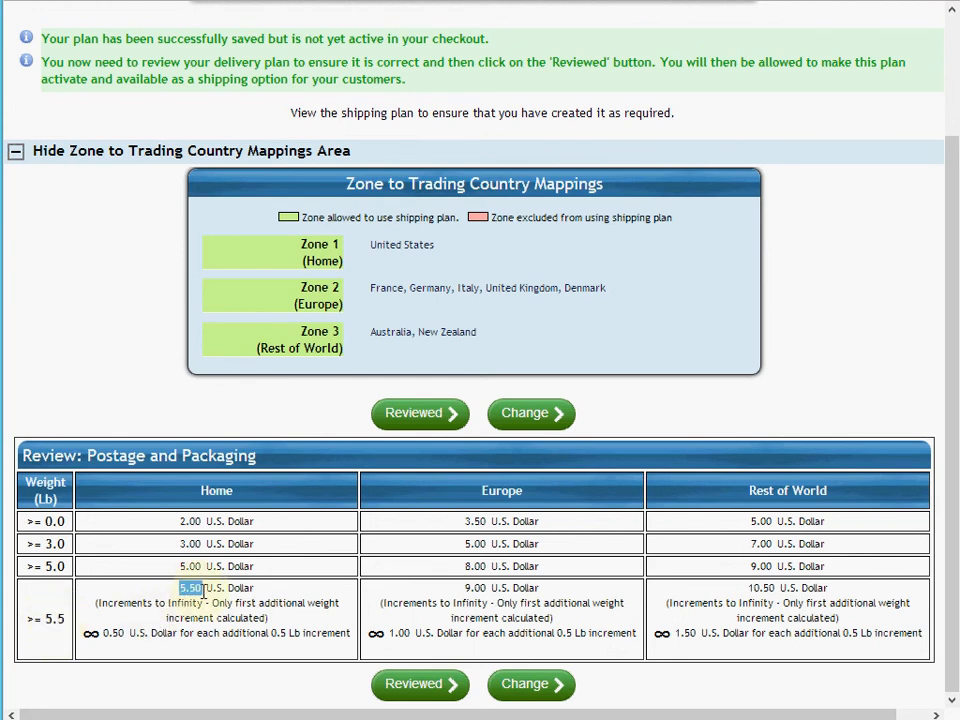
click(106, 636)
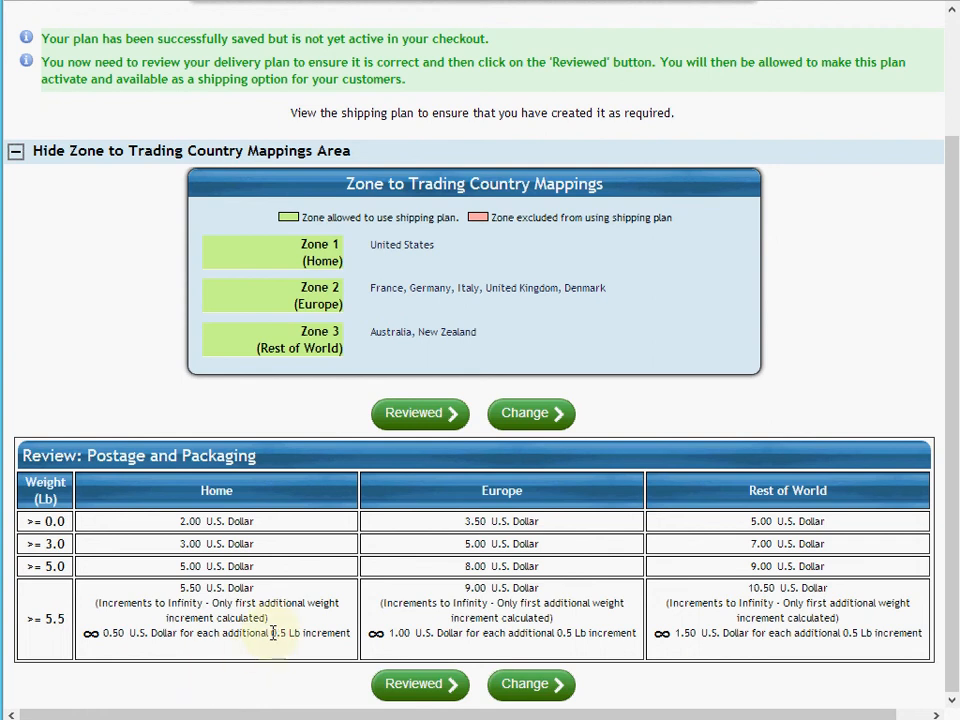
drag(272, 632, 299, 634)
click(279, 633)
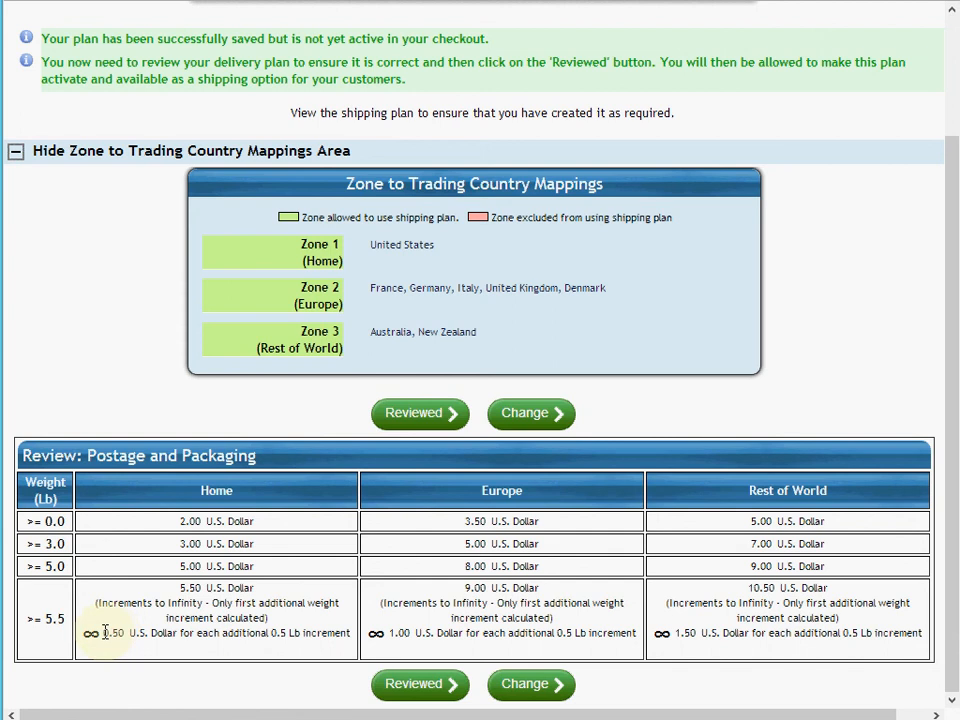
drag(104, 632, 174, 632)
click(178, 633)
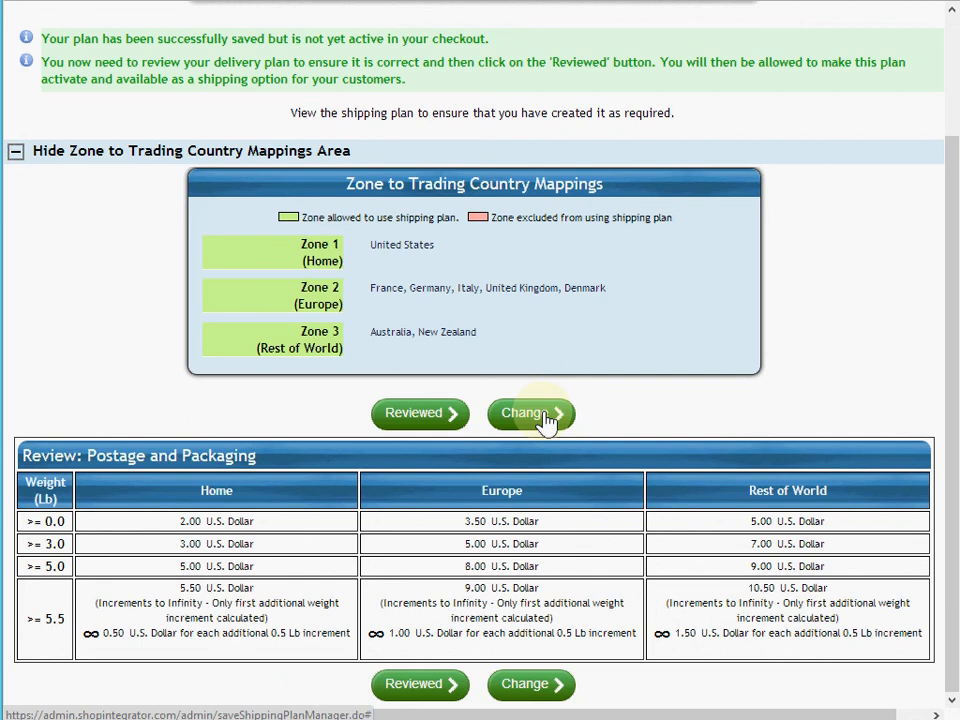
Step: Mark the Postage and Packaging shipping plan as reviewed and activate it for the checkout
click(427, 421)
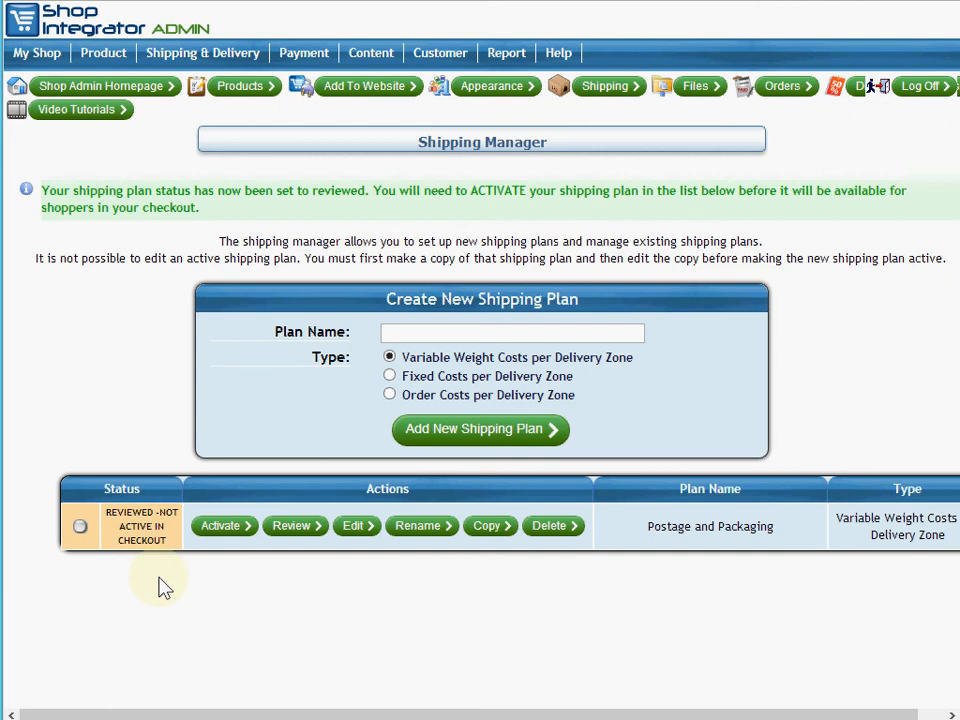
click(225, 530)
click(555, 147)
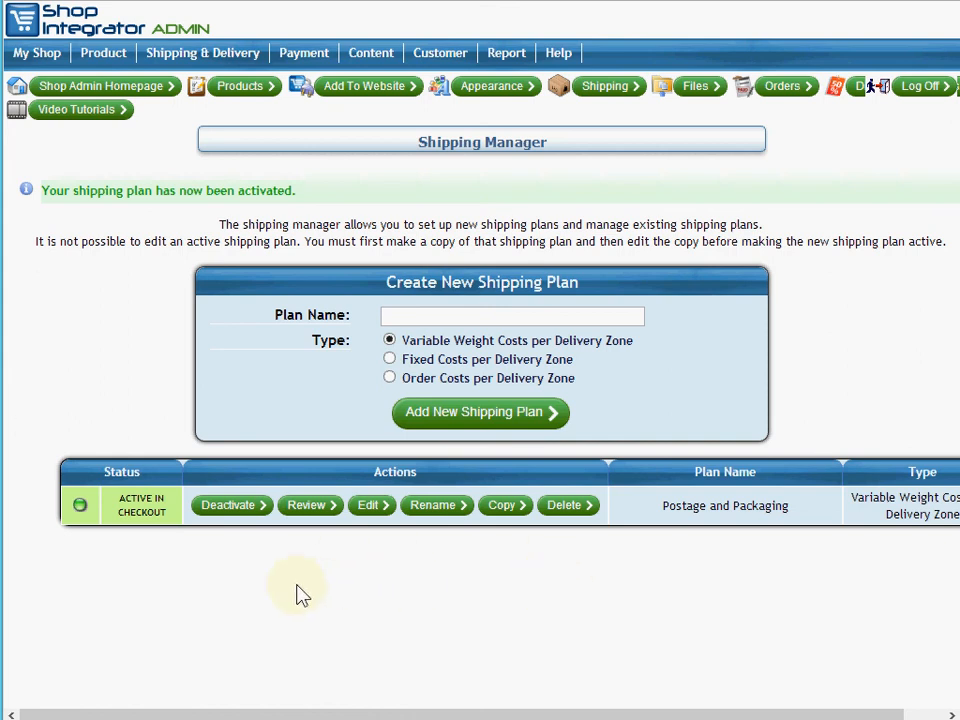
Step: Add a new shipping plan named Test of type Variable Weight Costs per Delivery Zone
click(407, 314)
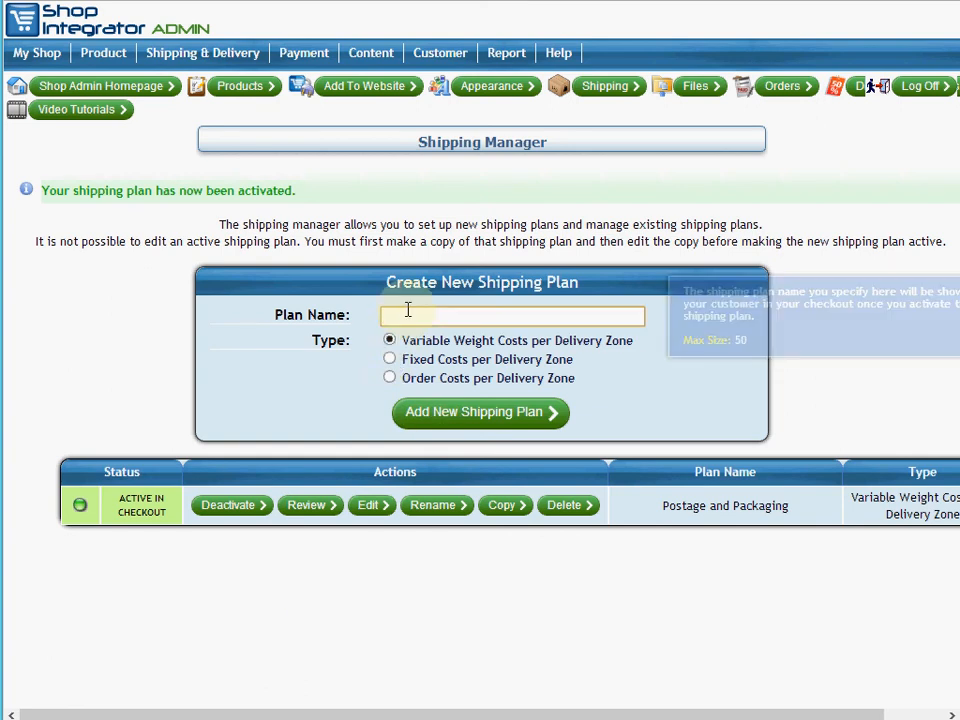
text(Test)
click(417, 280)
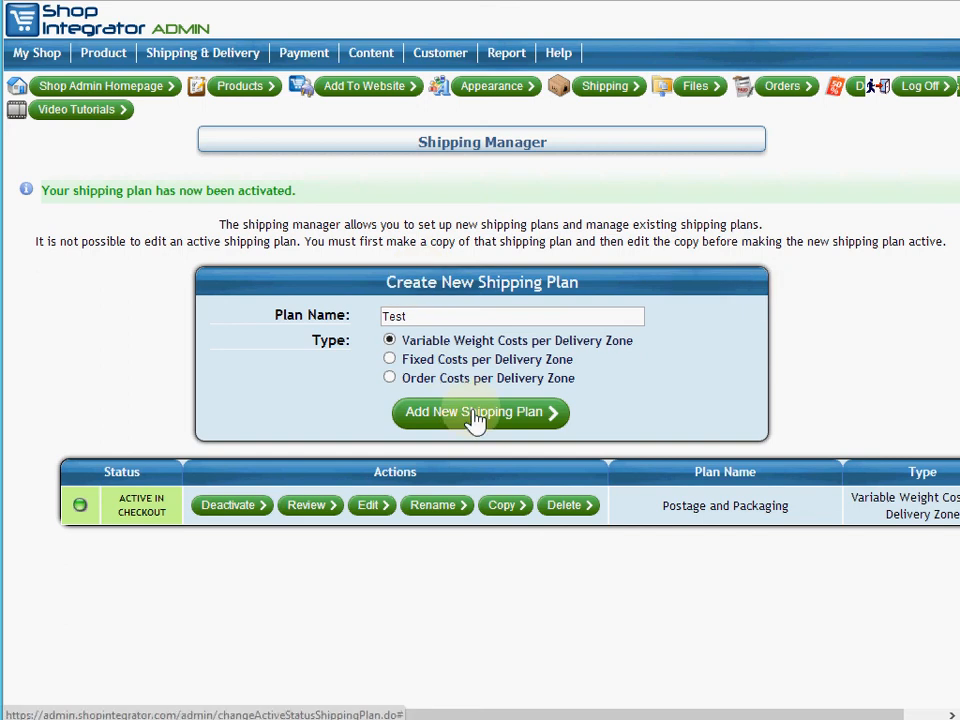
click(476, 418)
Step: Set the 0.0 Lb base weight's costs to 1 U.S. Dollar for Zone 1, 2 for Zone 2 and 3 for Zone 3, and save the plan
scroll(414, 560, down, 1)
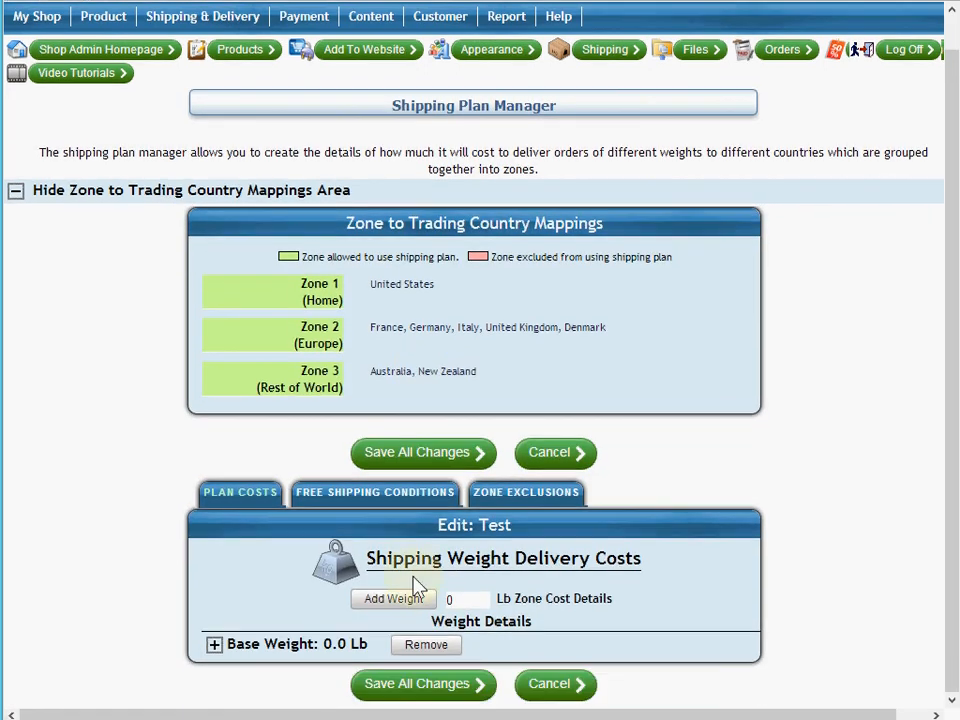
click(213, 644)
scroll(303, 563, down, 2)
scroll(303, 563, down, 1)
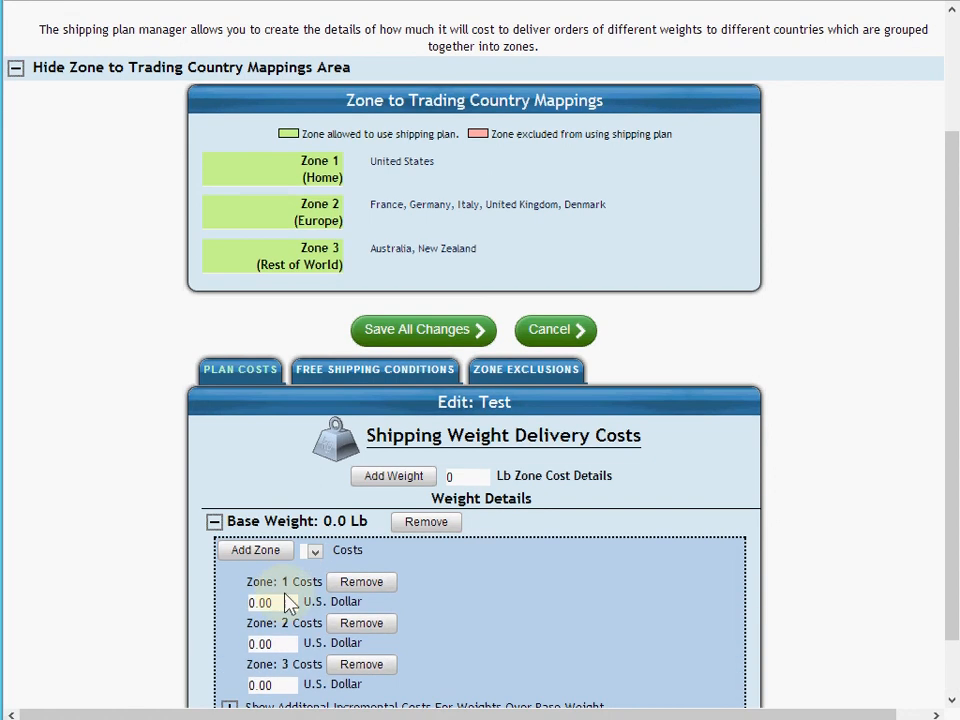
drag(273, 602, 246, 588)
text(1)
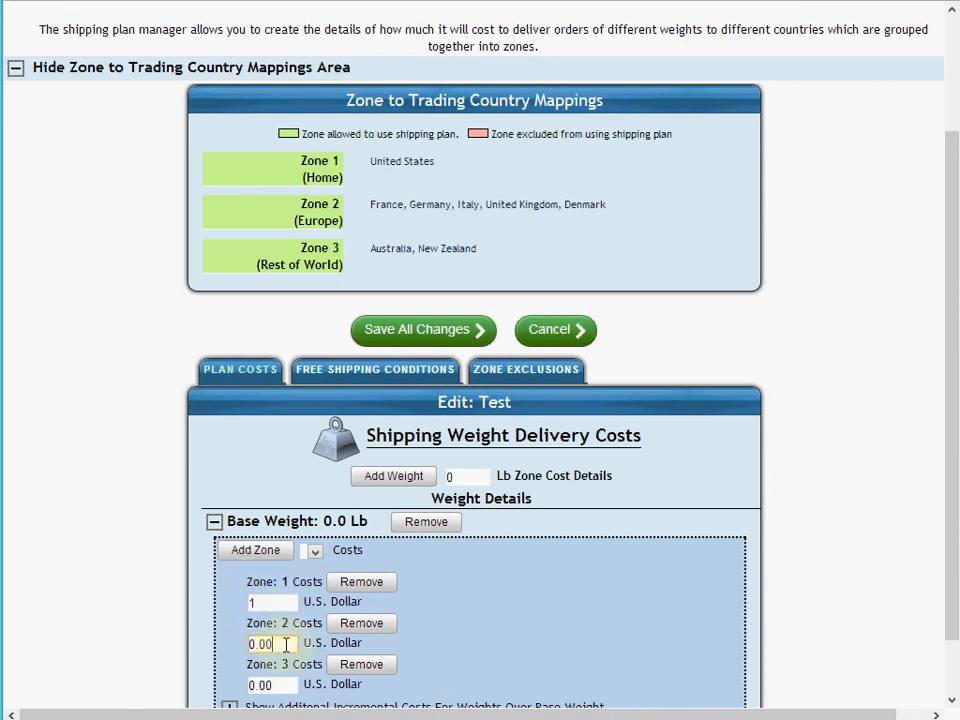
drag(287, 643, 238, 651)
text(2)
drag(281, 683, 223, 684)
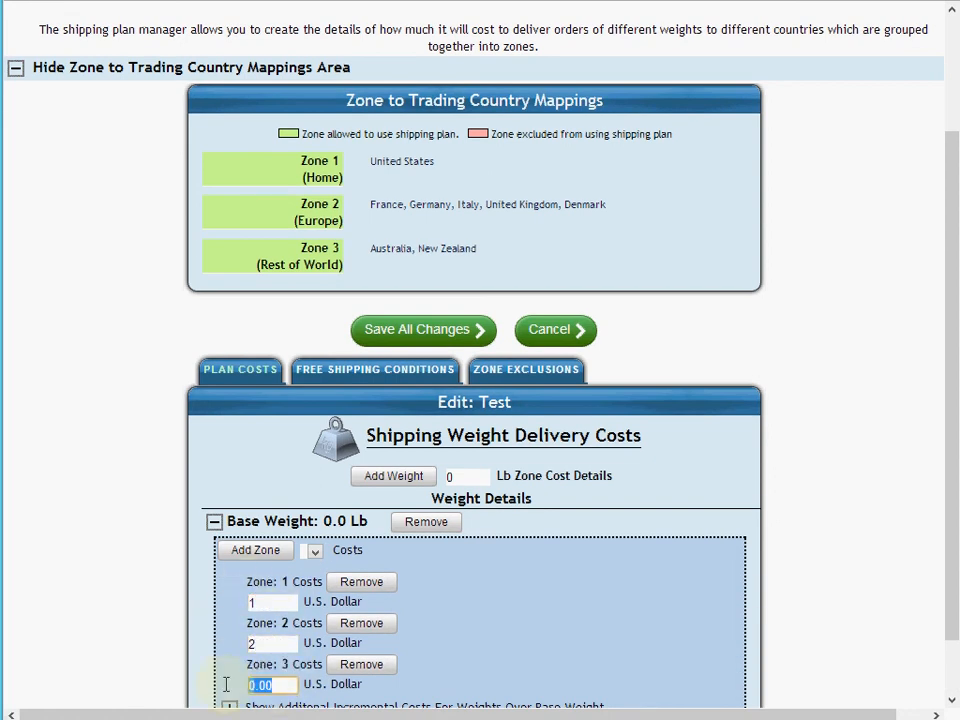
text(3)
scroll(476, 617, down, 1)
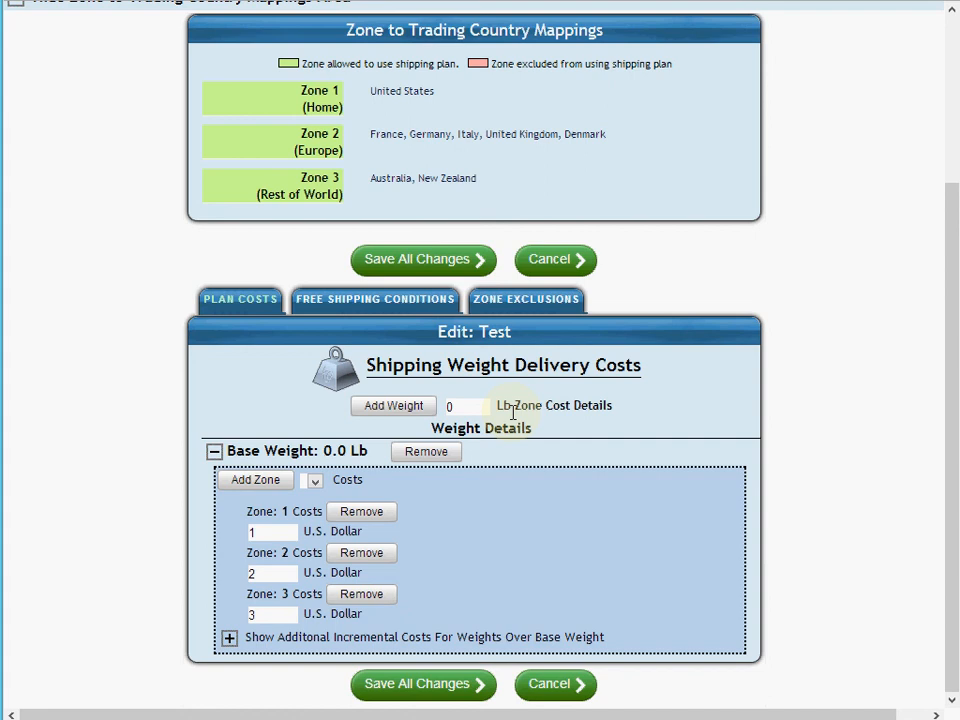
click(433, 264)
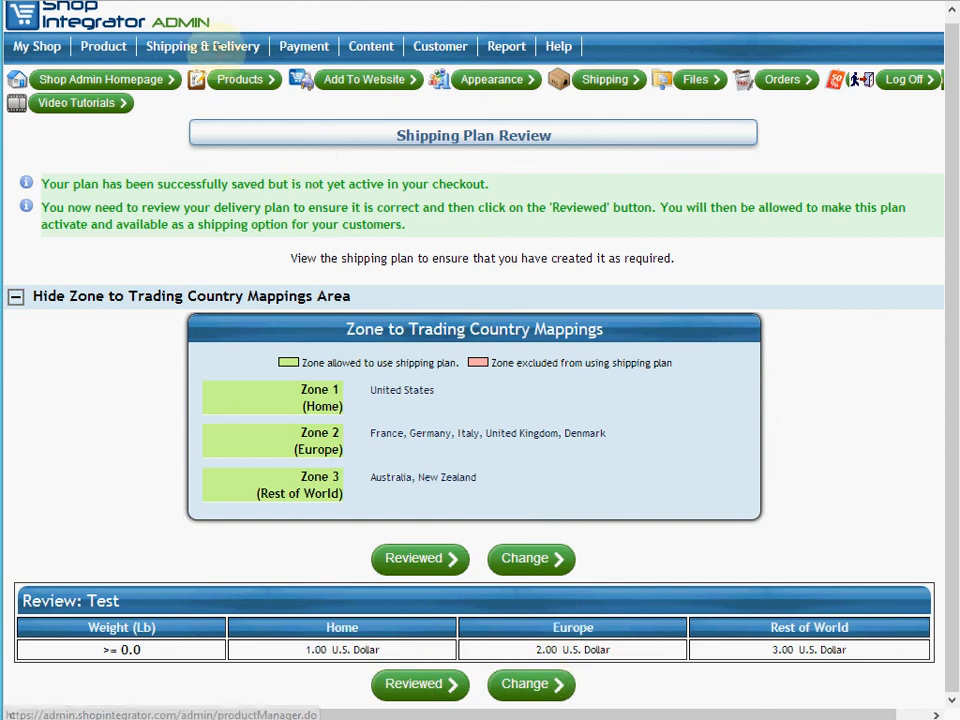
Step: Return to the Shipping Manager, open the Test plan for review and mark it as reviewed
click(218, 146)
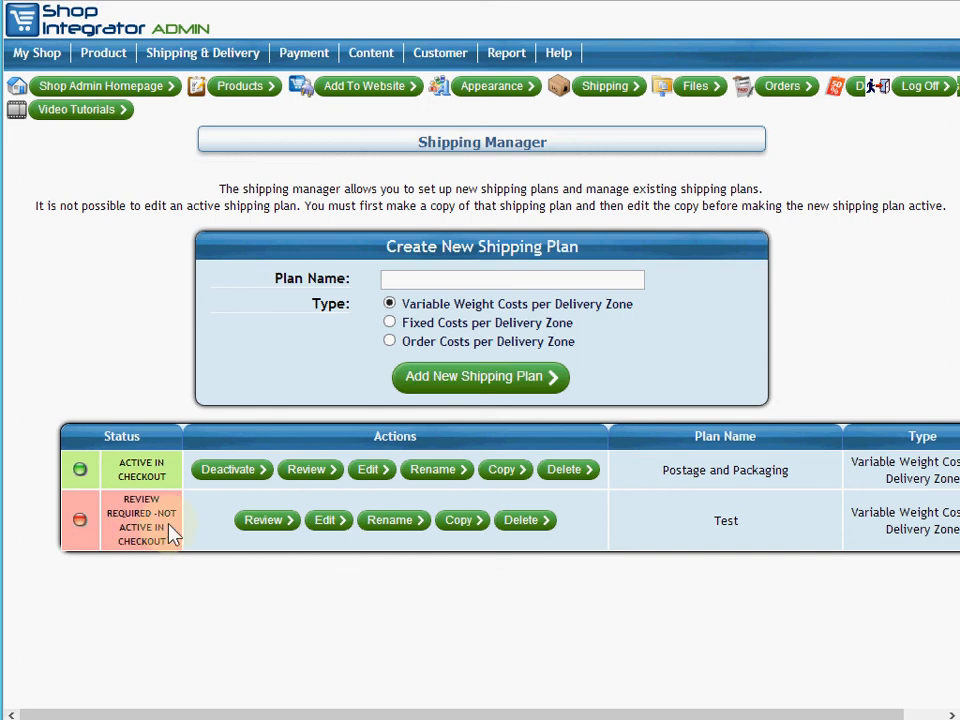
click(258, 528)
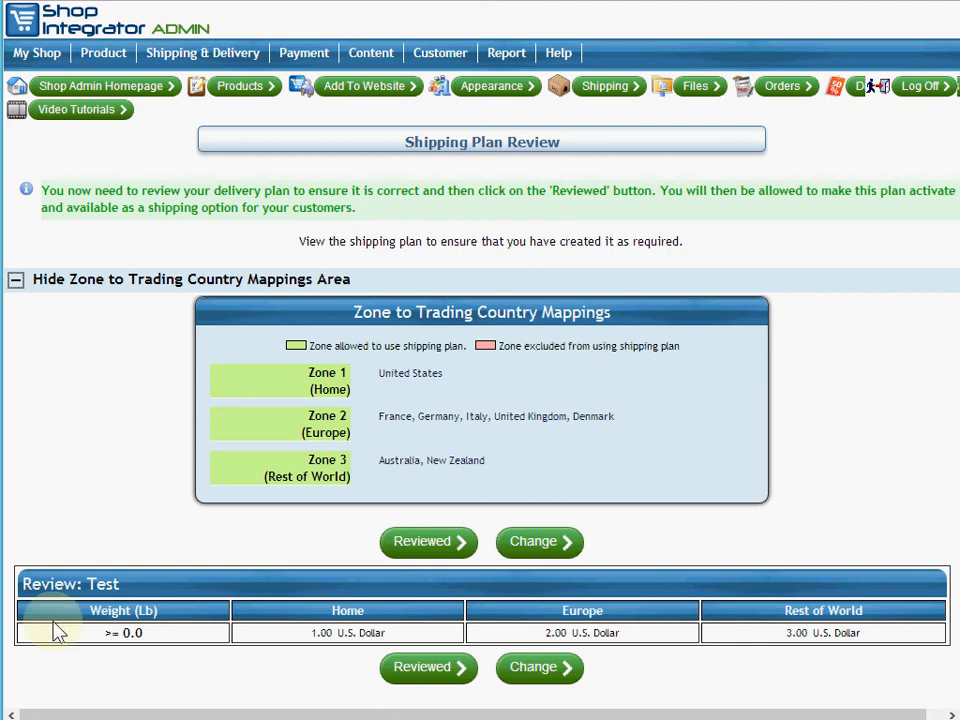
click(425, 548)
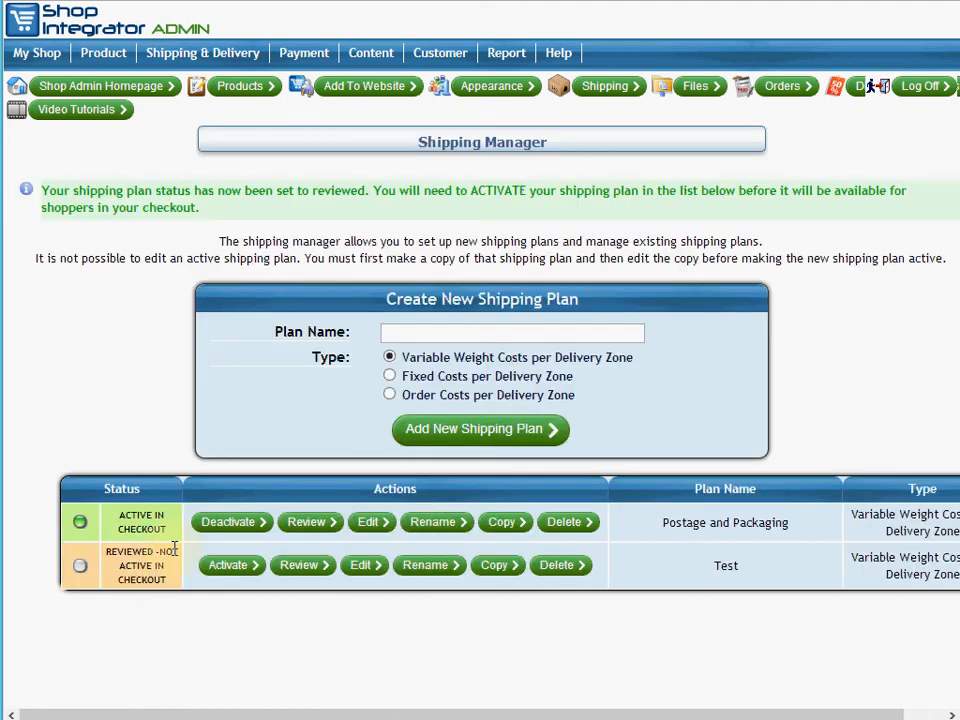